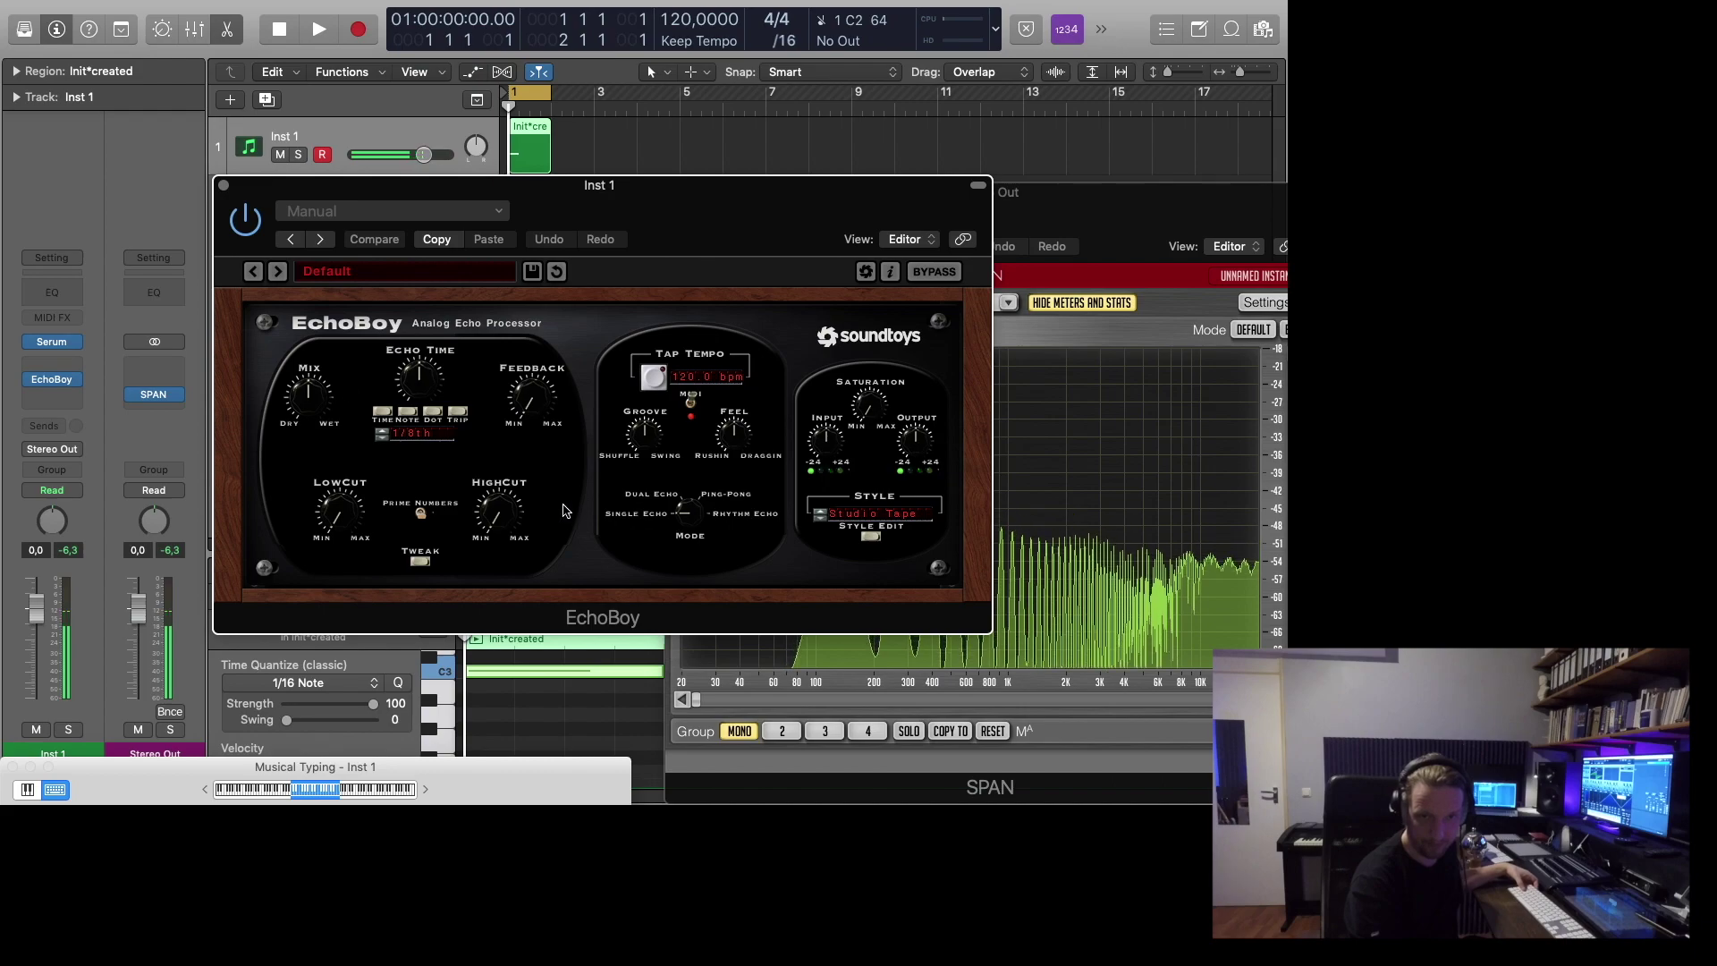
# Compare the sound with EchoBoy switched off and on, and try out the LowCut knob.
pyautogui.click(245, 219)
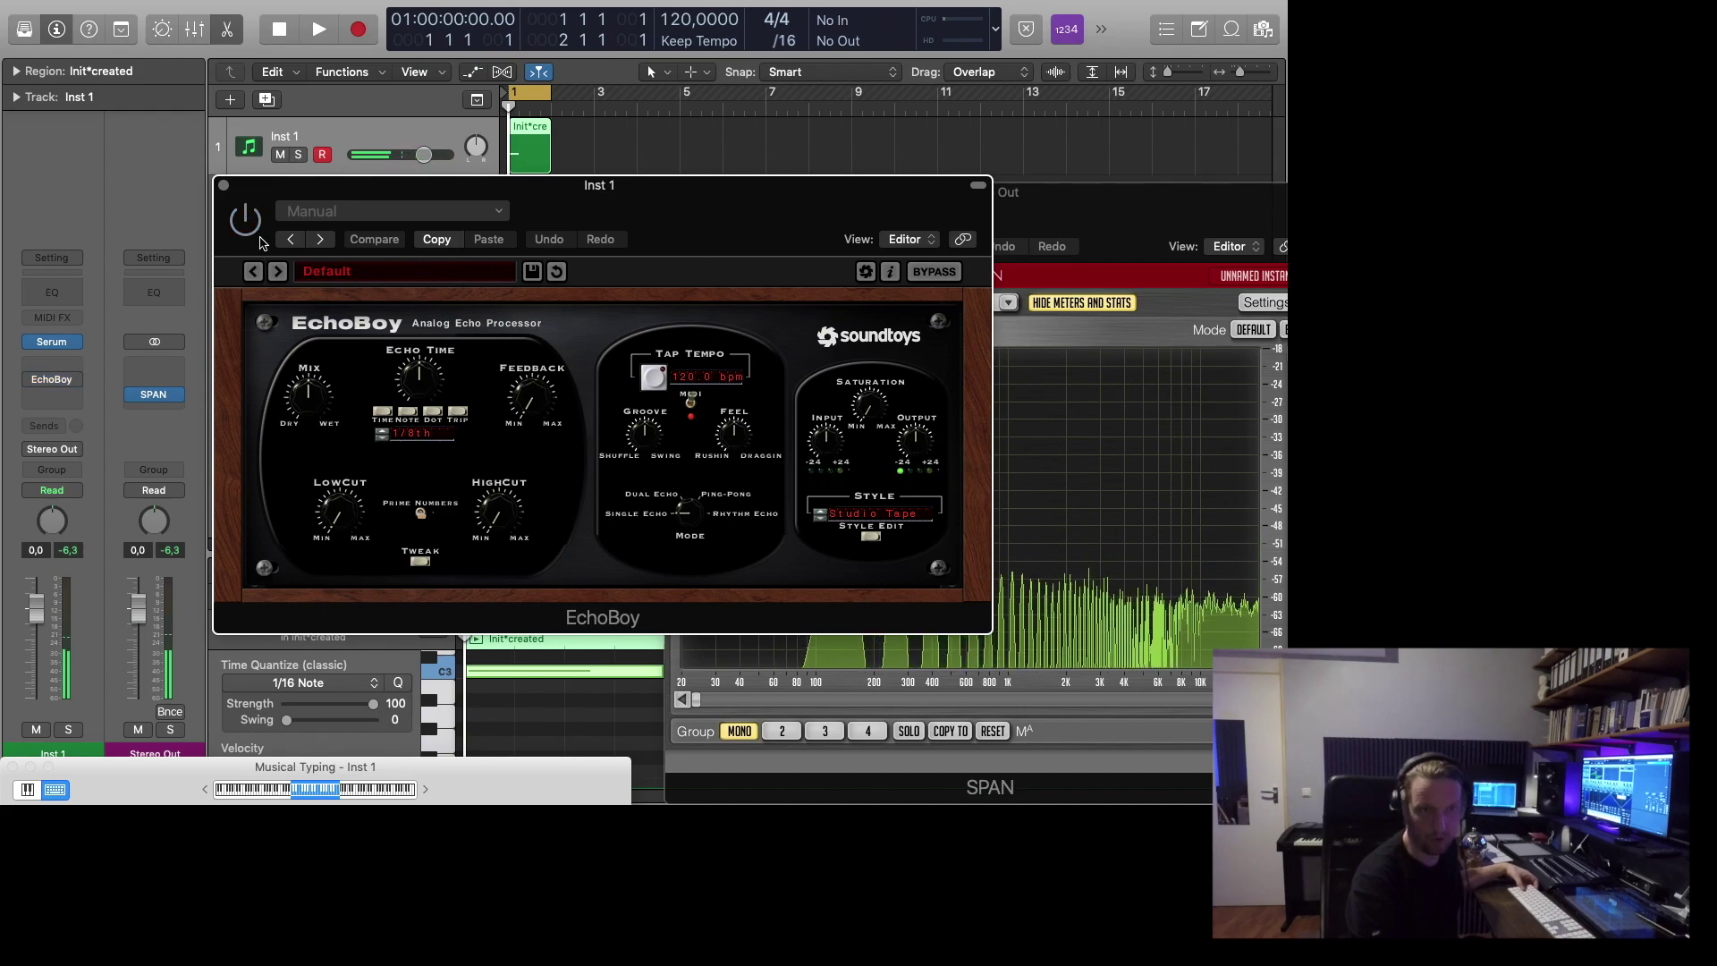
pyautogui.click(255, 234)
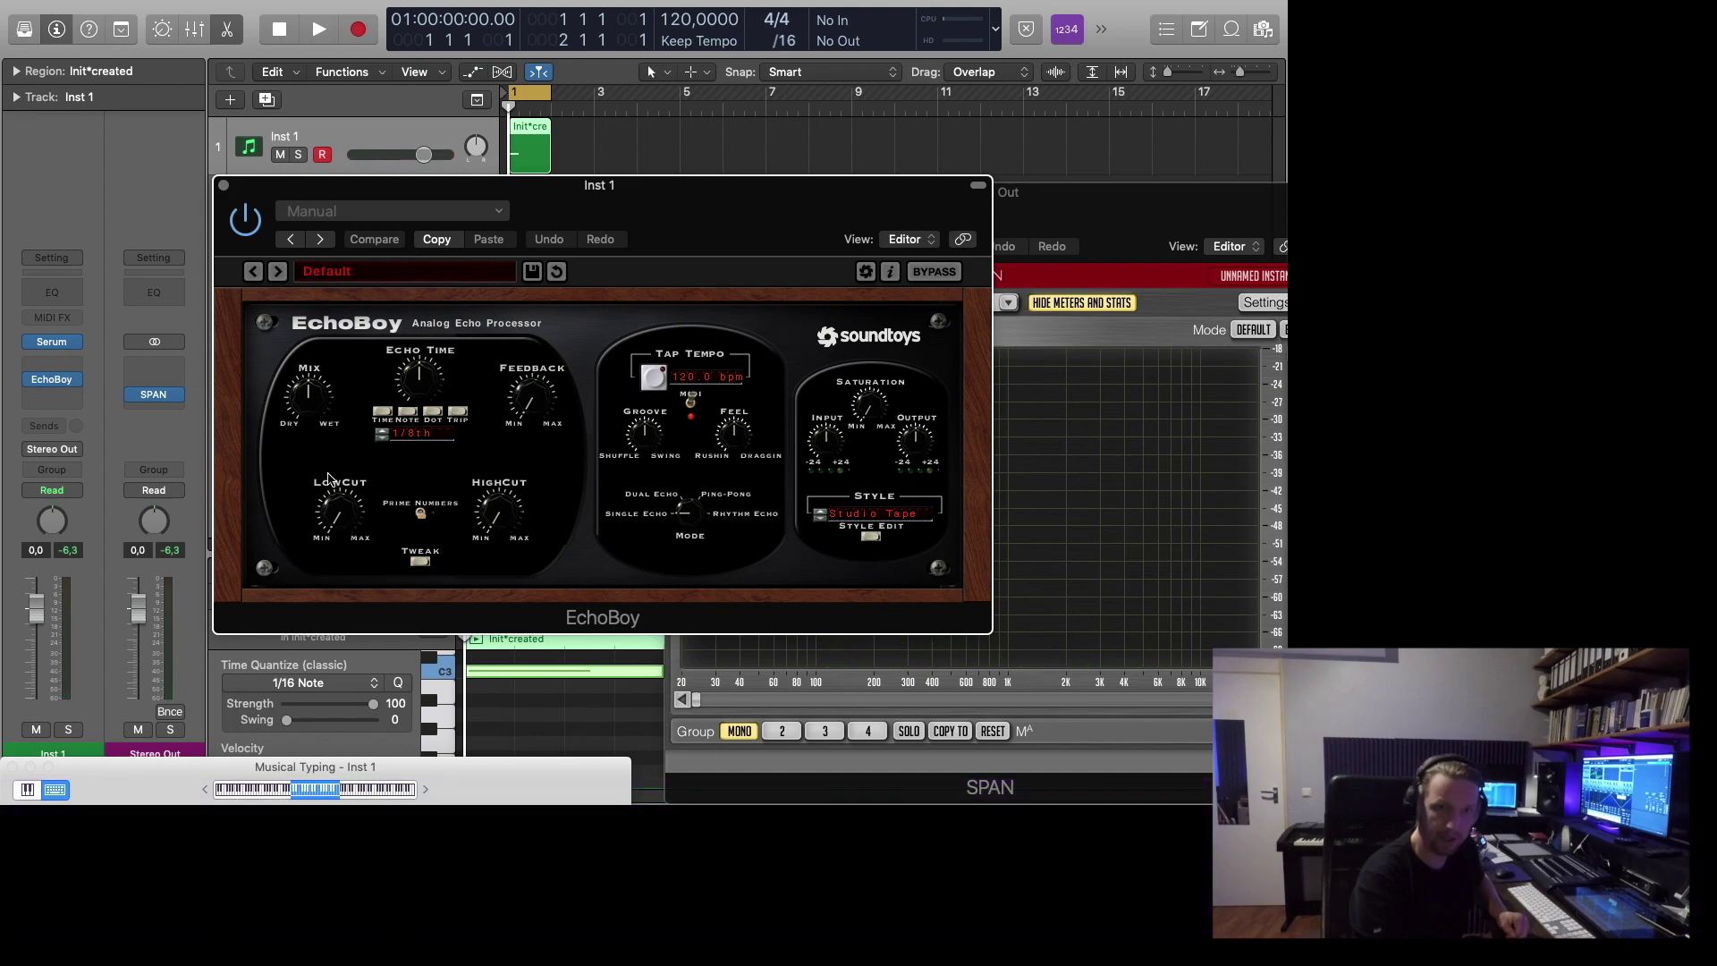
pyautogui.moveTo(328, 495)
pyautogui.mouseDown()
pyautogui.moveTo(327, 456)
pyautogui.moveTo(304, 505)
pyautogui.mouseUp()
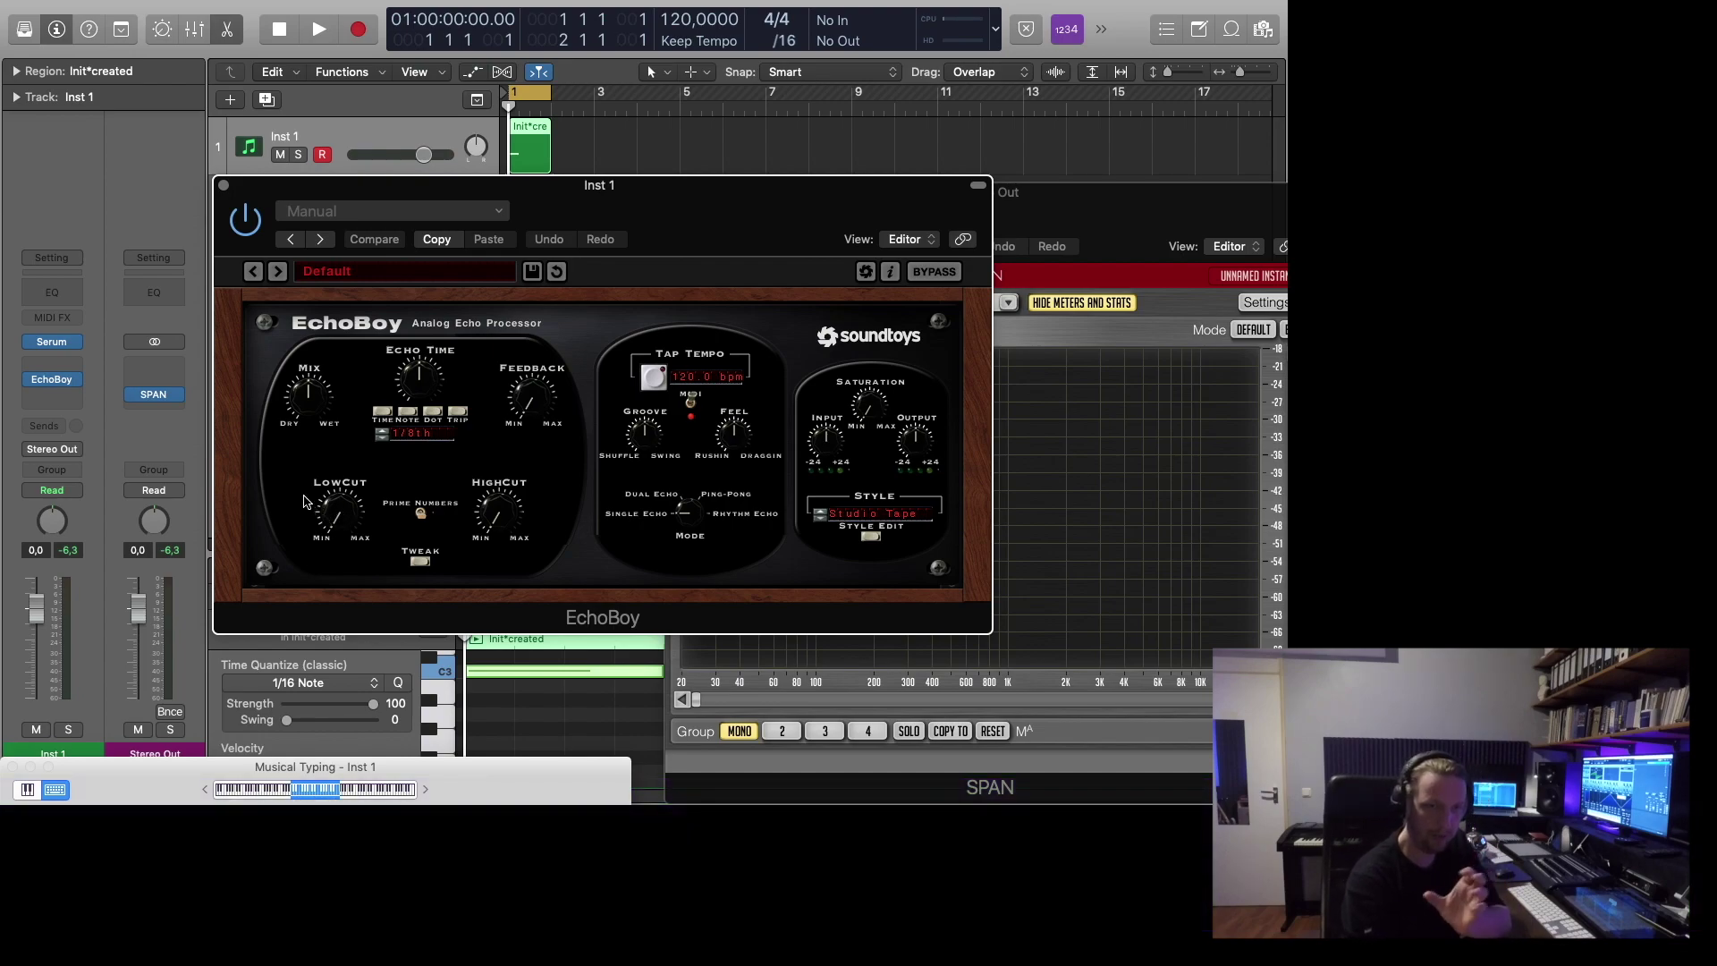
pyautogui.moveTo(349, 527); pyautogui.dragTo(340, 480)
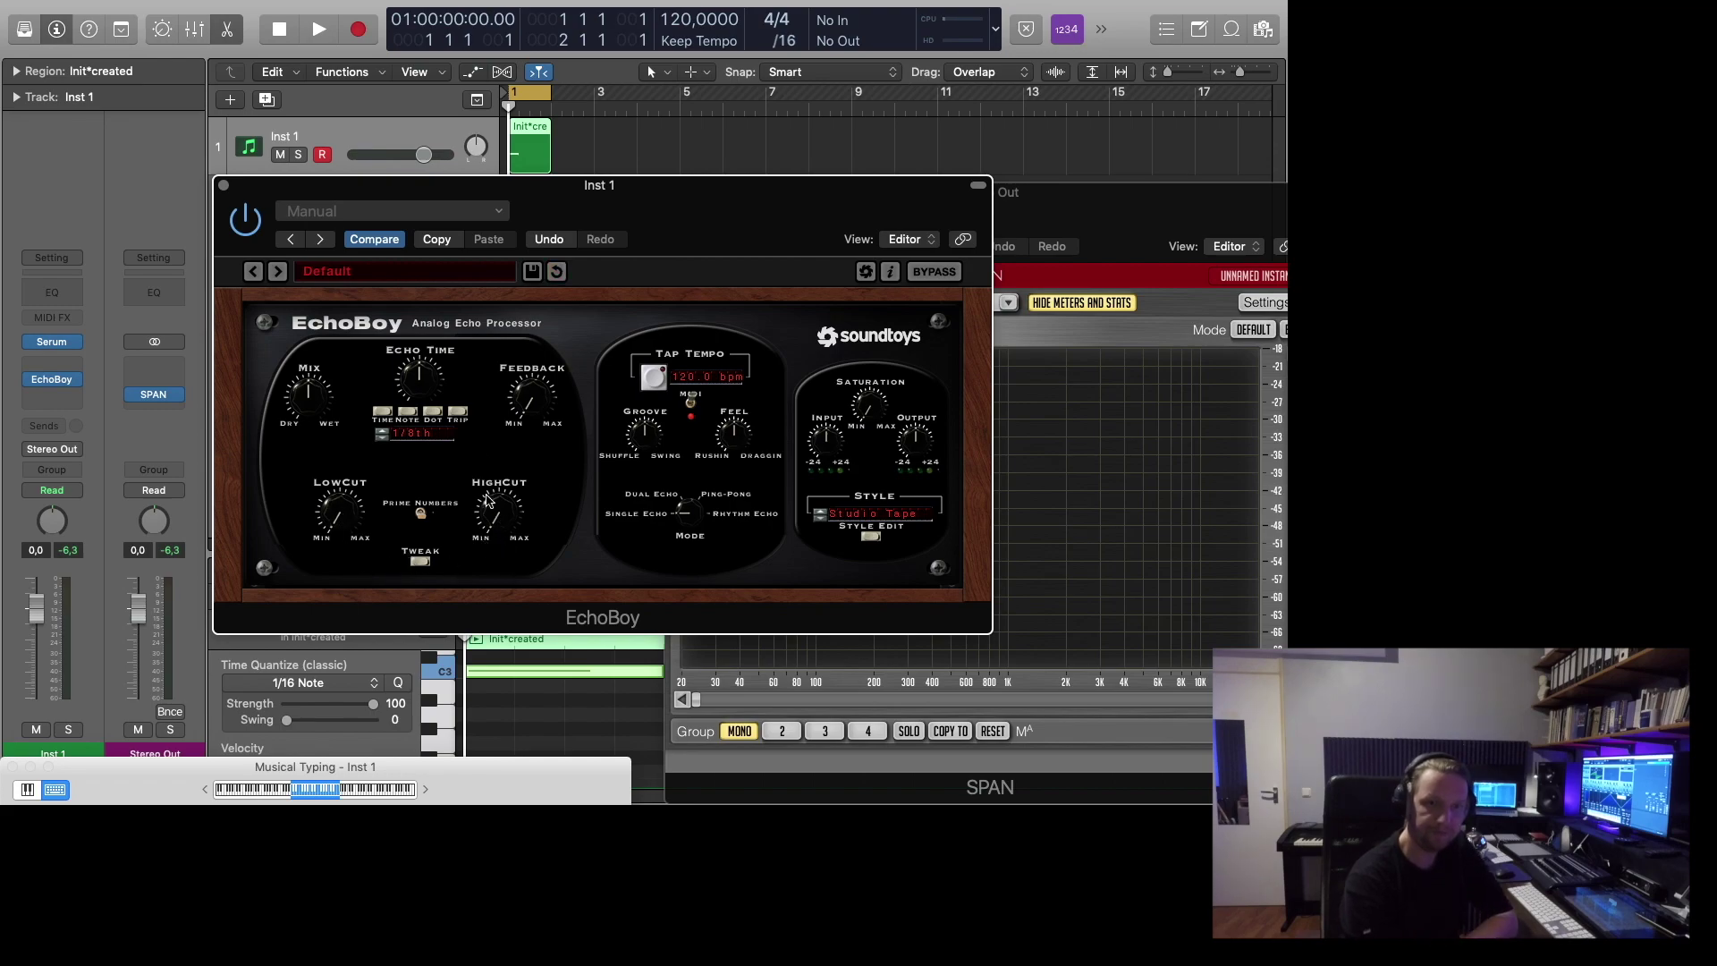
# Try different echo times and note divisions, and set the echo time to 1/8 dot.
pyautogui.moveTo(436, 372); pyautogui.dragTo(430, 345)
pyautogui.keyDown('alt'); pyautogui.click(422, 375); pyautogui.keyUp('alt')
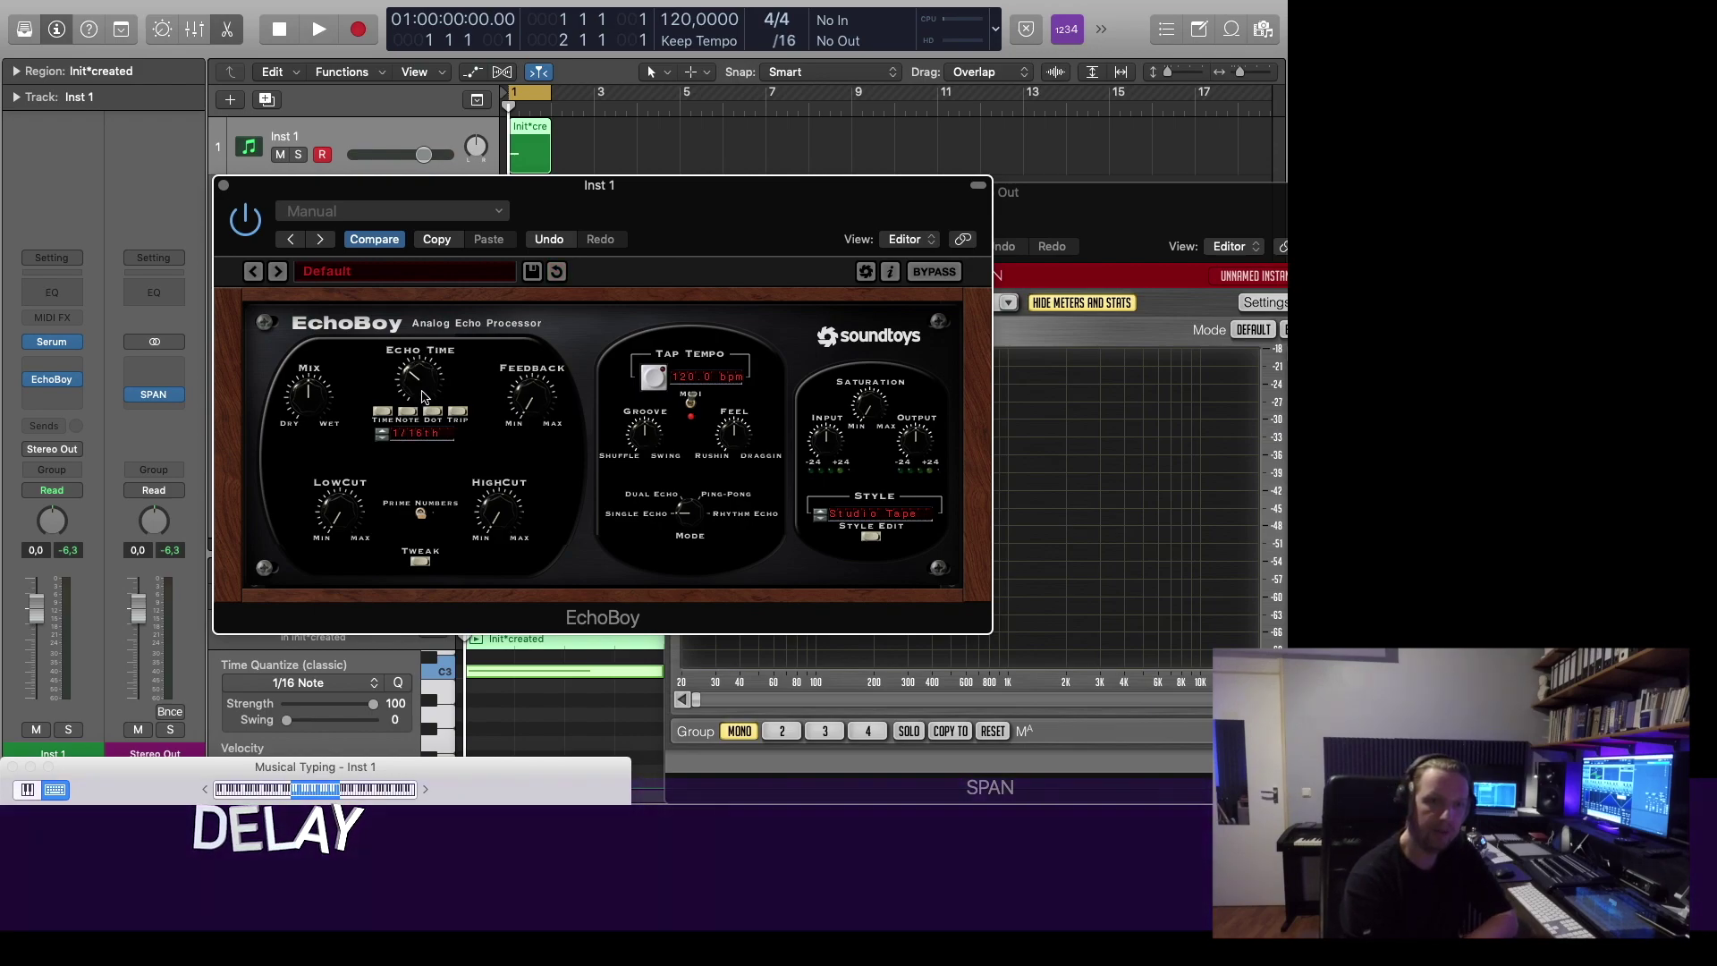
pyautogui.click(383, 412)
pyautogui.click(406, 412)
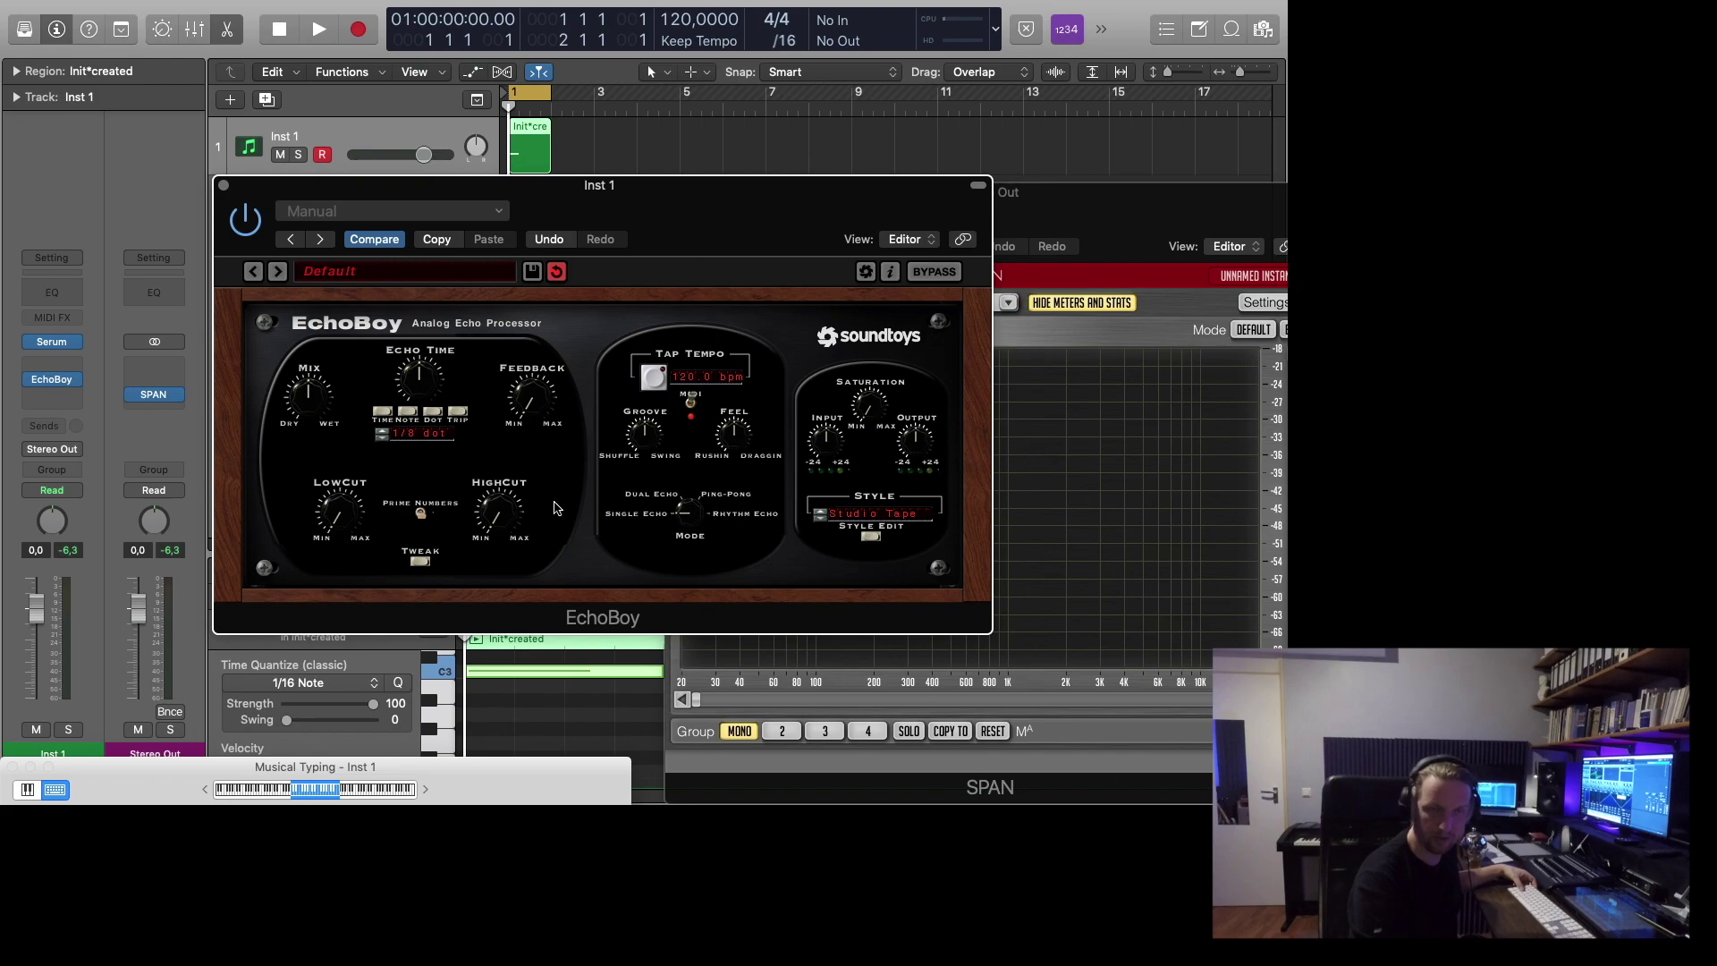
# Adjust the echo's Feedback amount while auditioning the delay with test notes.
pyautogui.press('a')
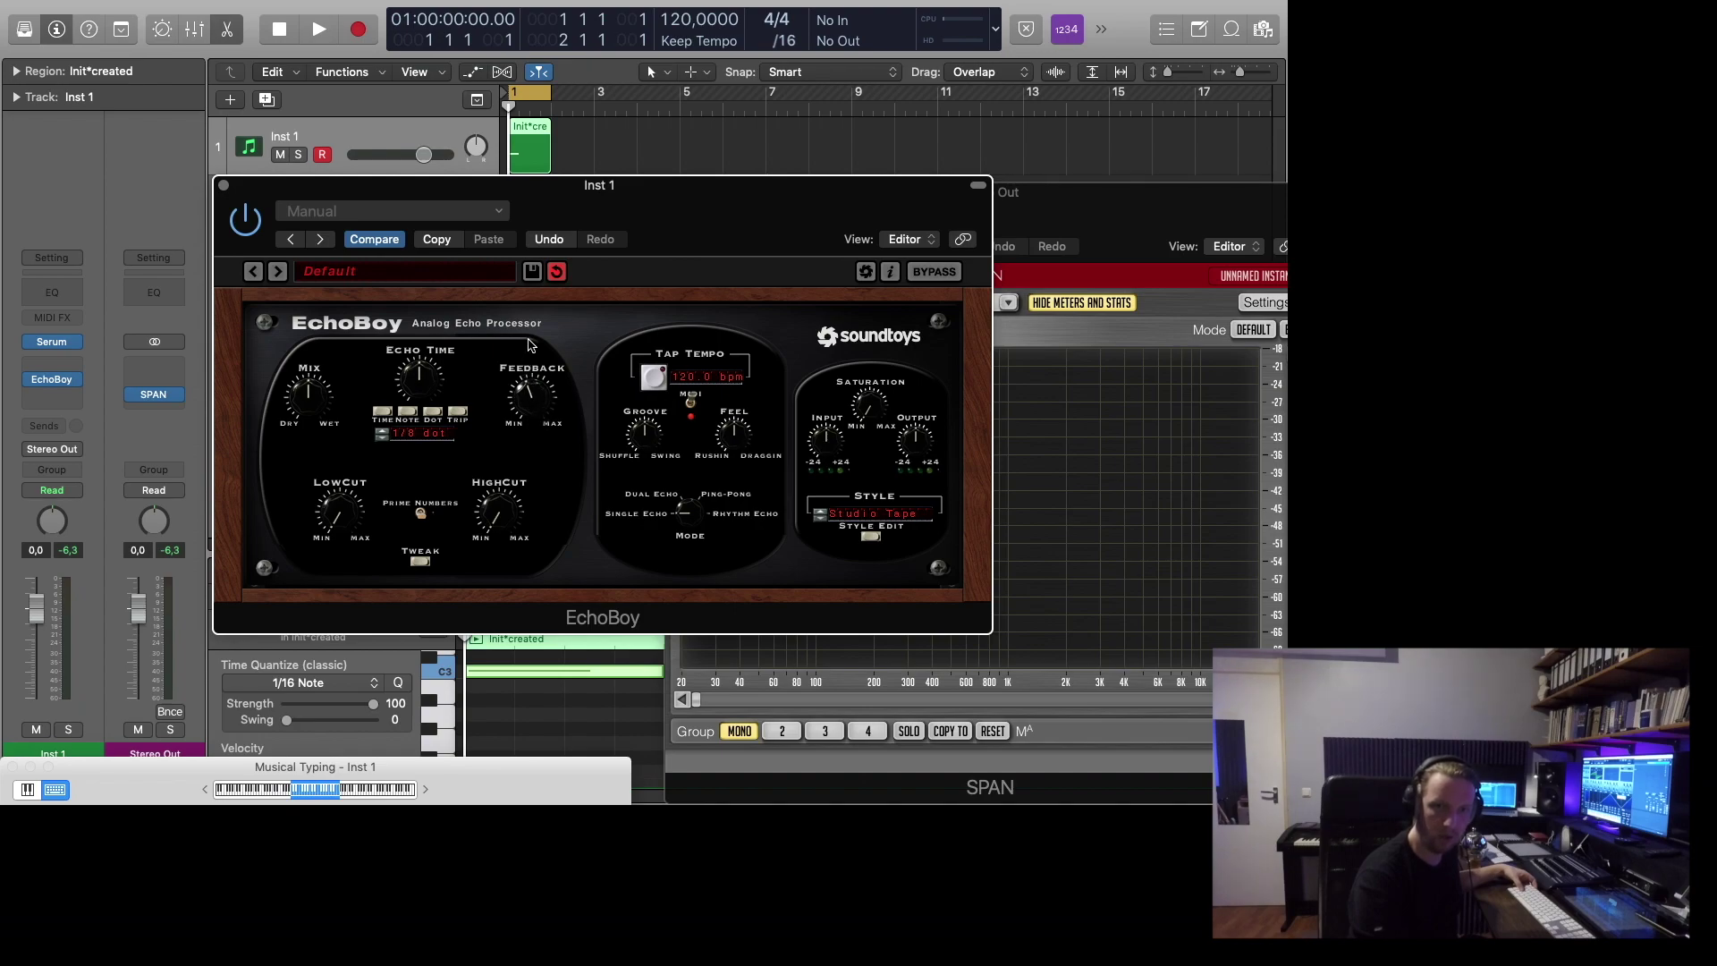
pyautogui.press('a')
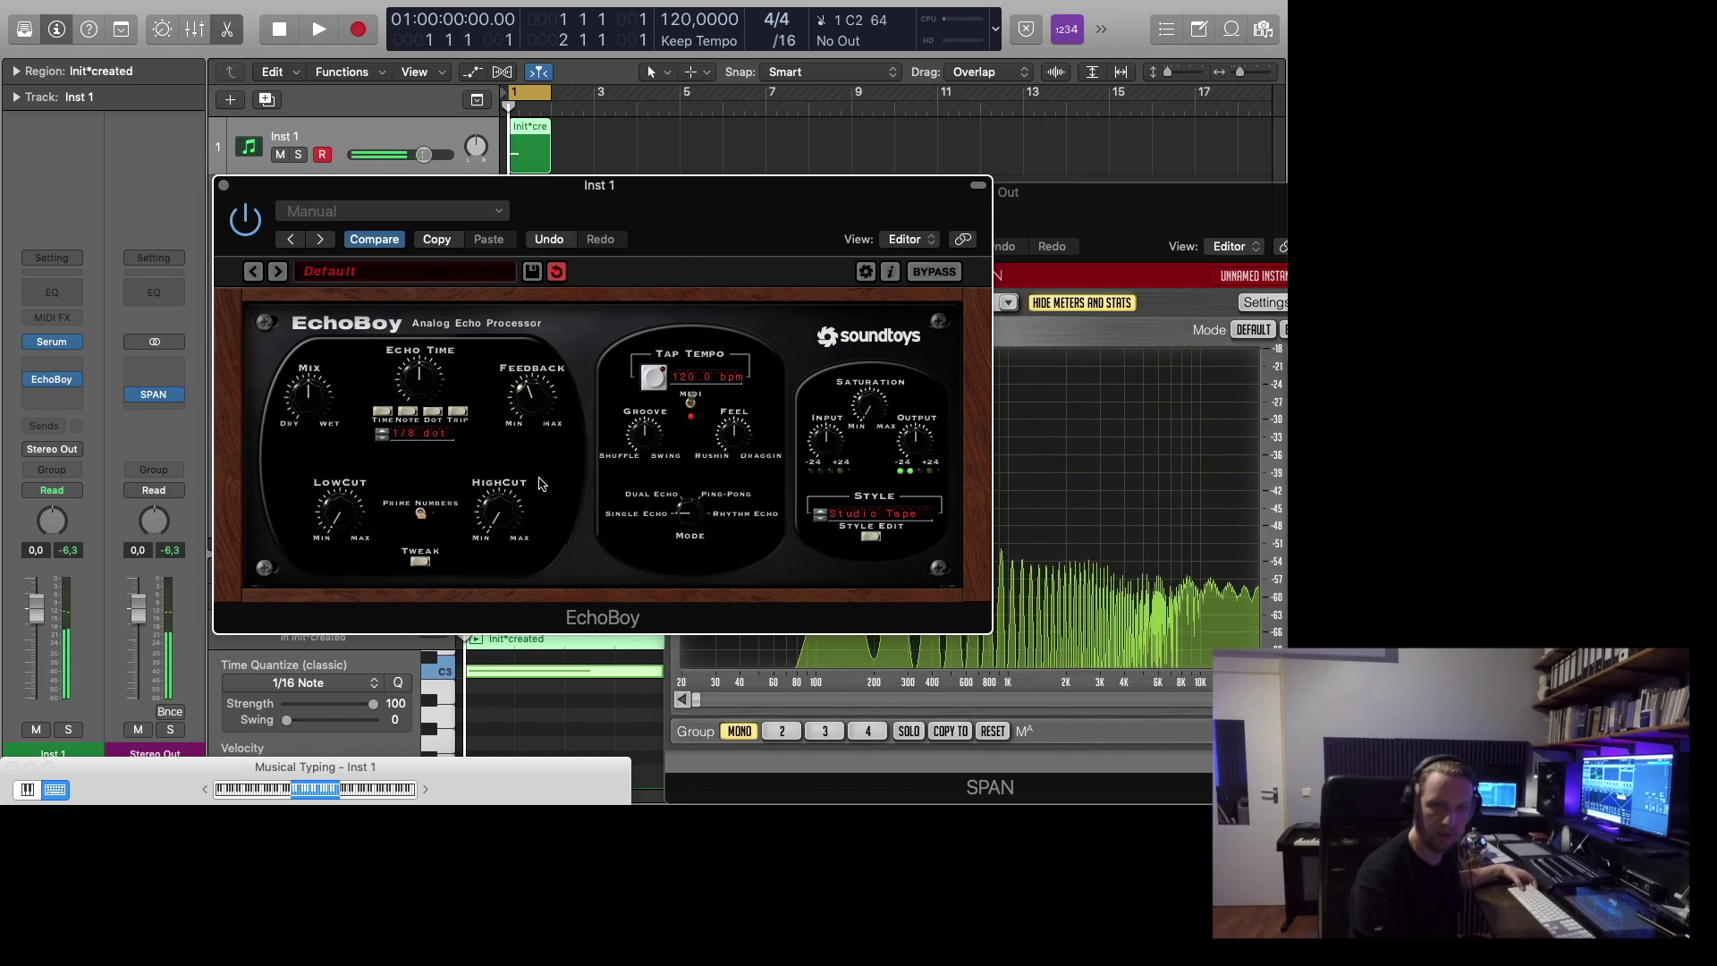
pyautogui.press('a')
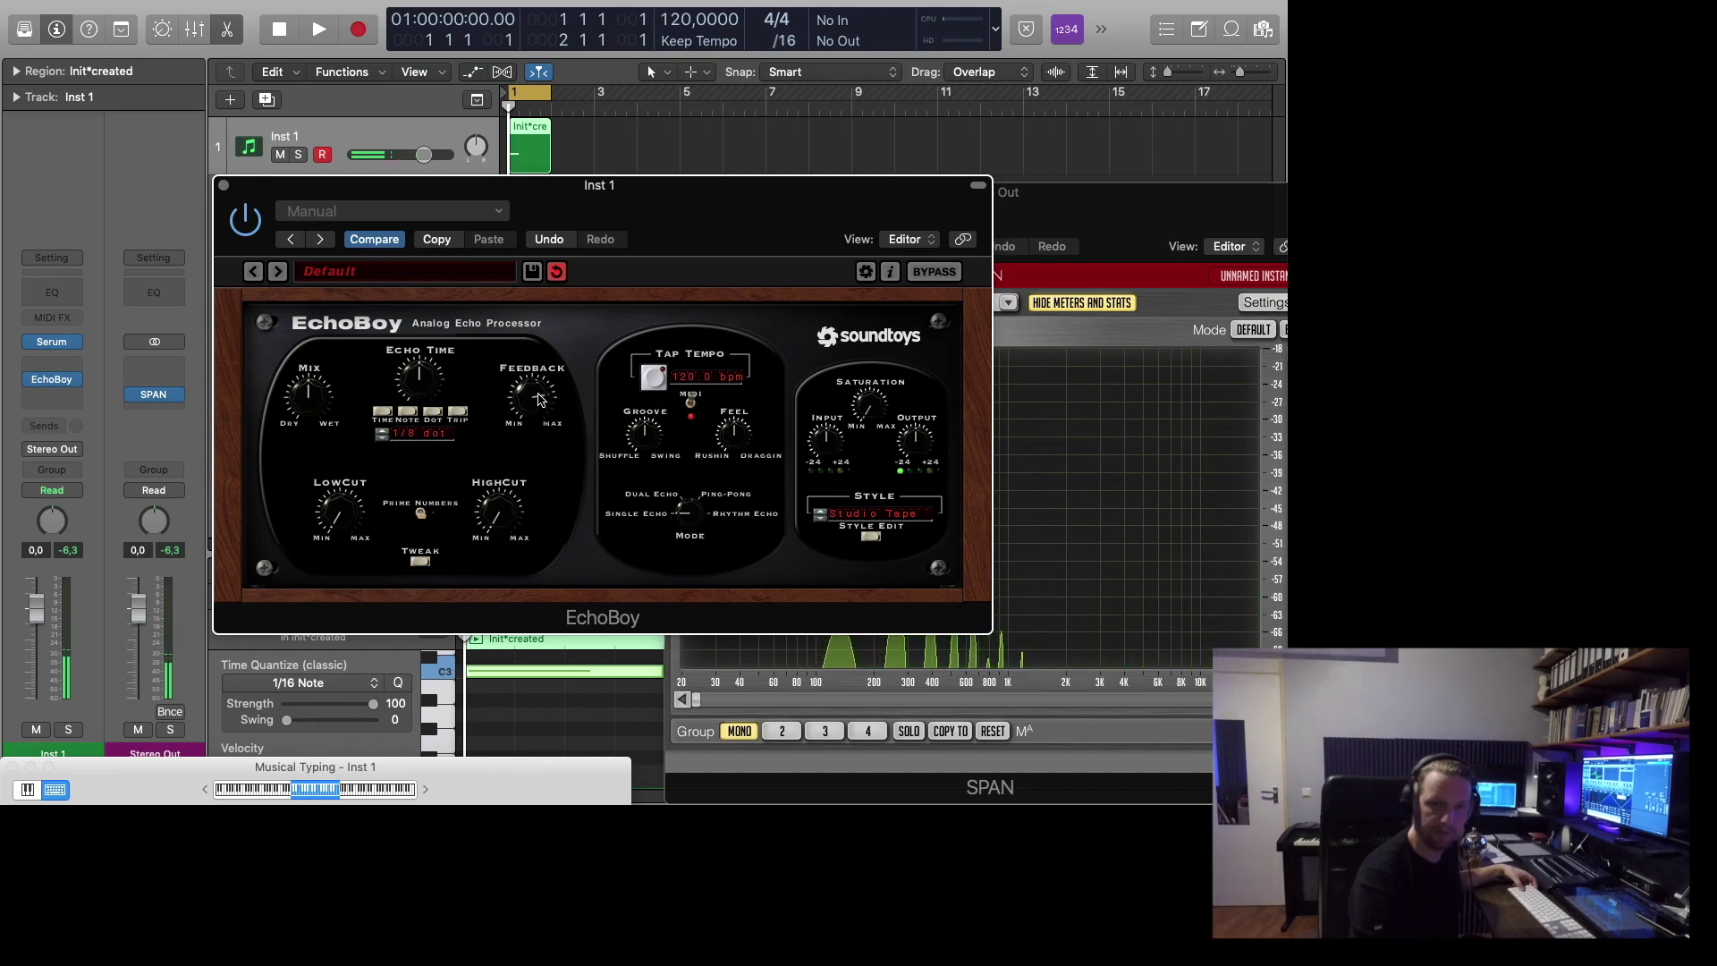
pyautogui.moveTo(540, 402); pyautogui.dragTo(539, 385)
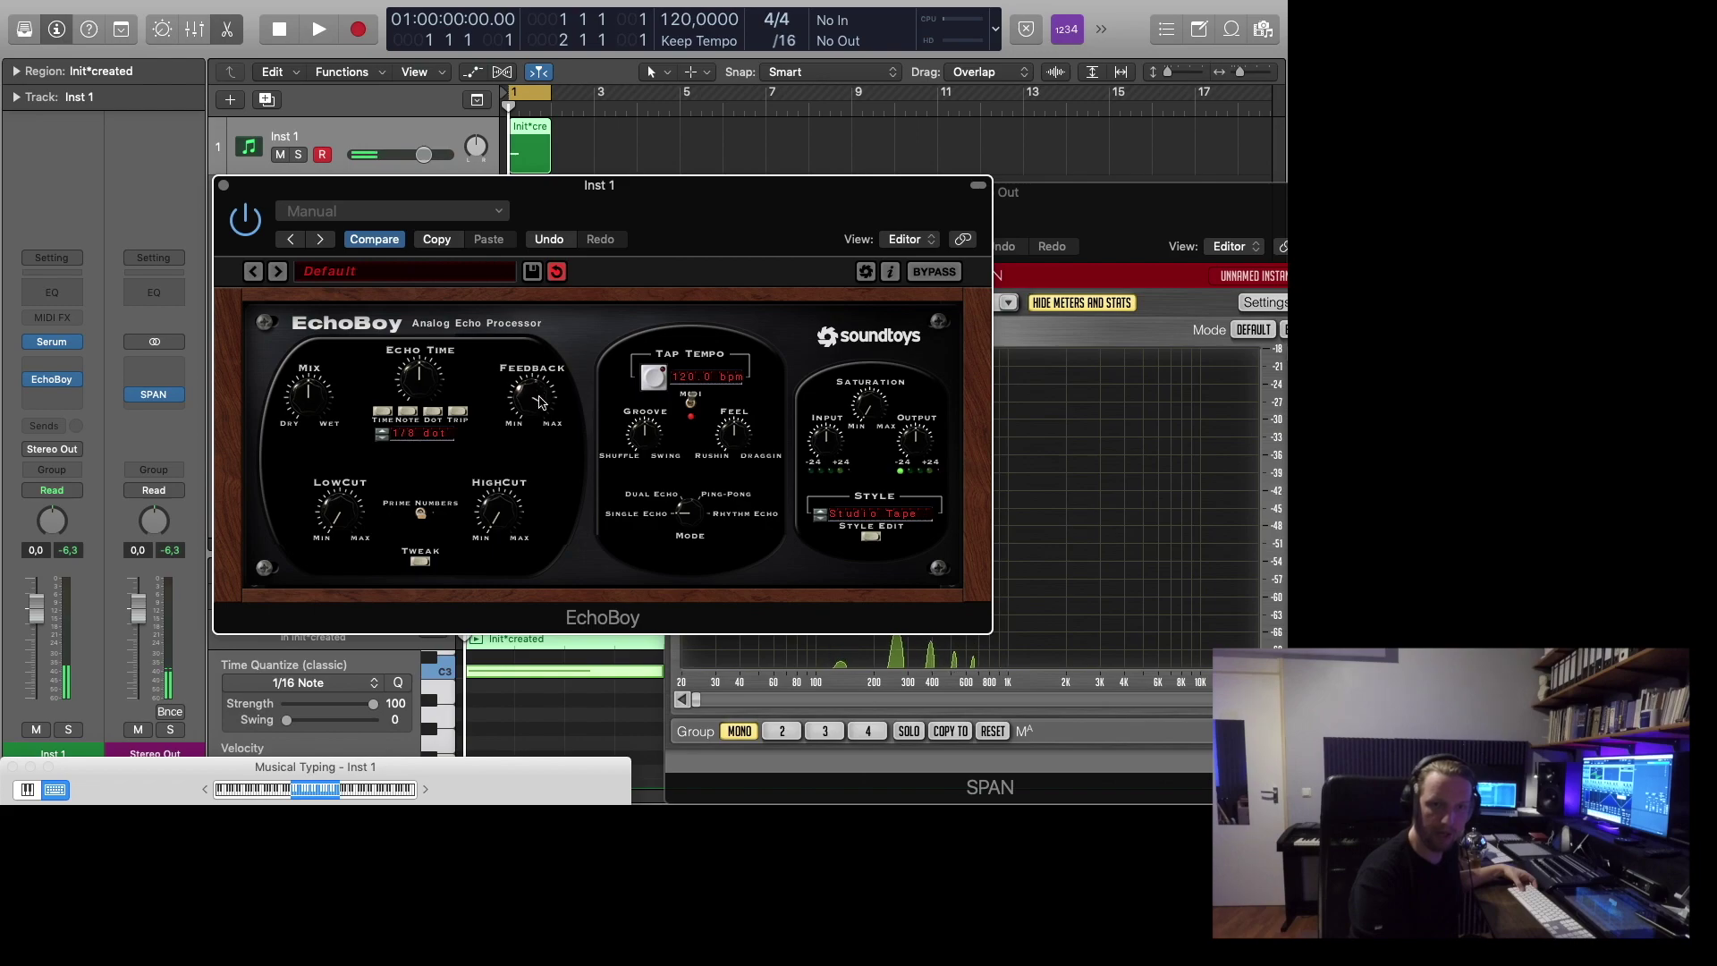
pyautogui.press('a')
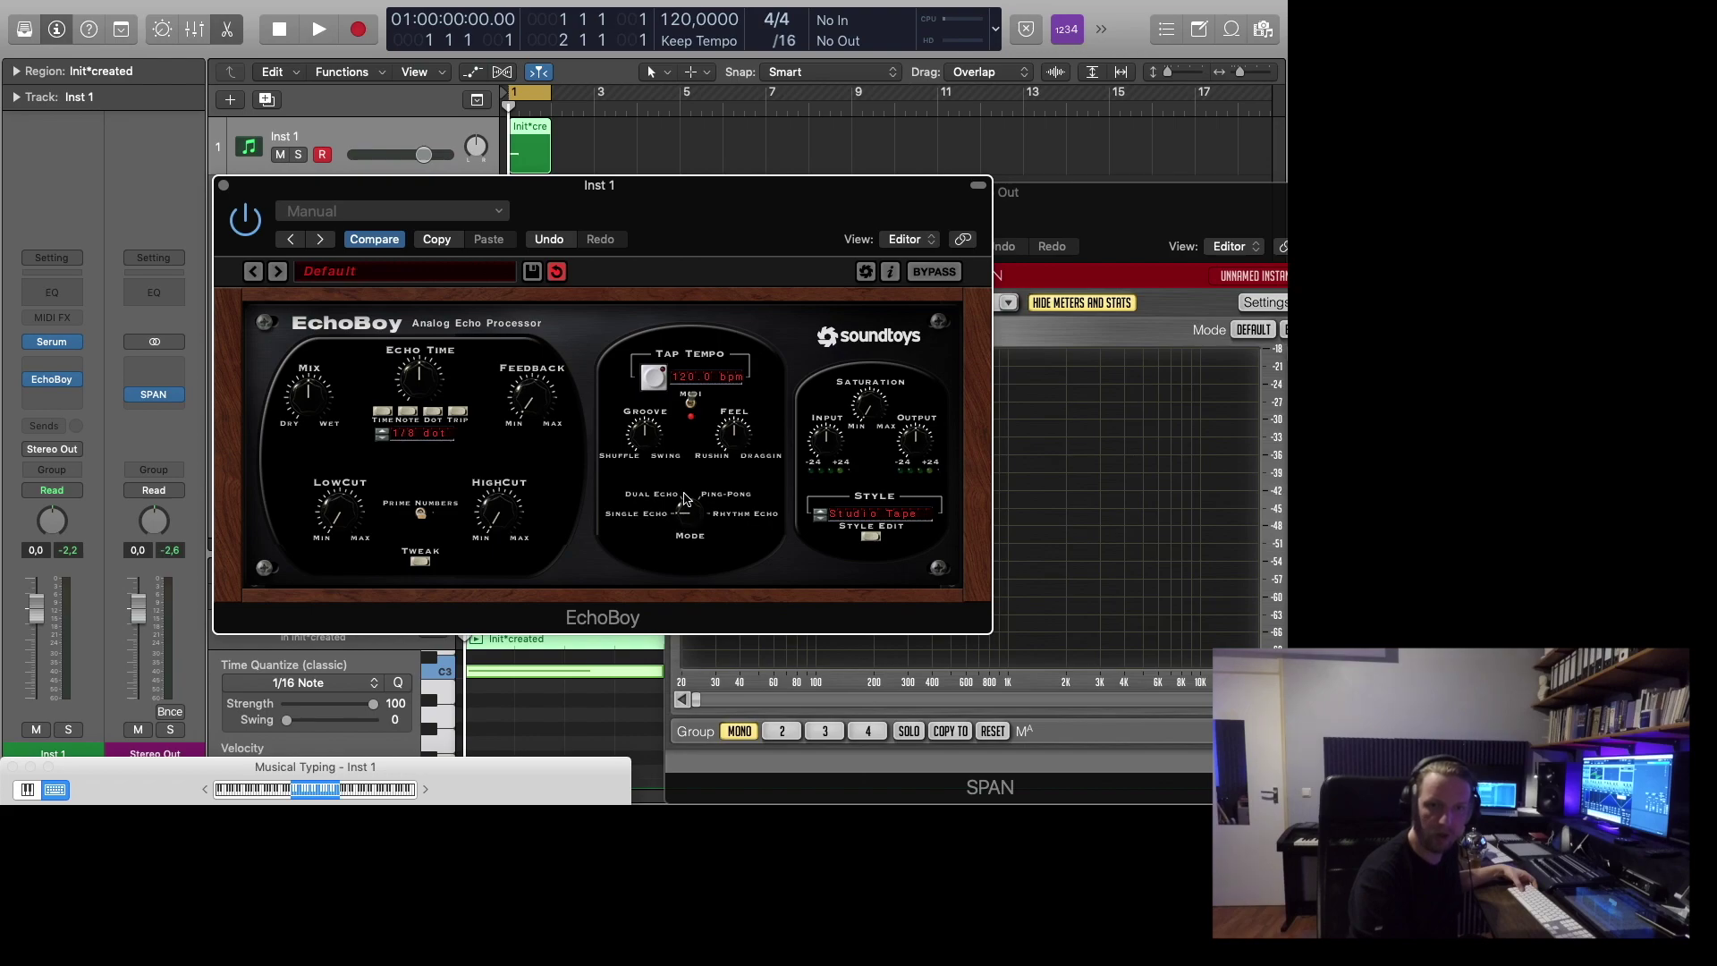
# Try the Dual Echo and Ping-Pong modes, auditioning Ping-Pong with the Pong time at 1/4 note.
pyautogui.moveTo(689, 502); pyautogui.dragTo(691, 483)
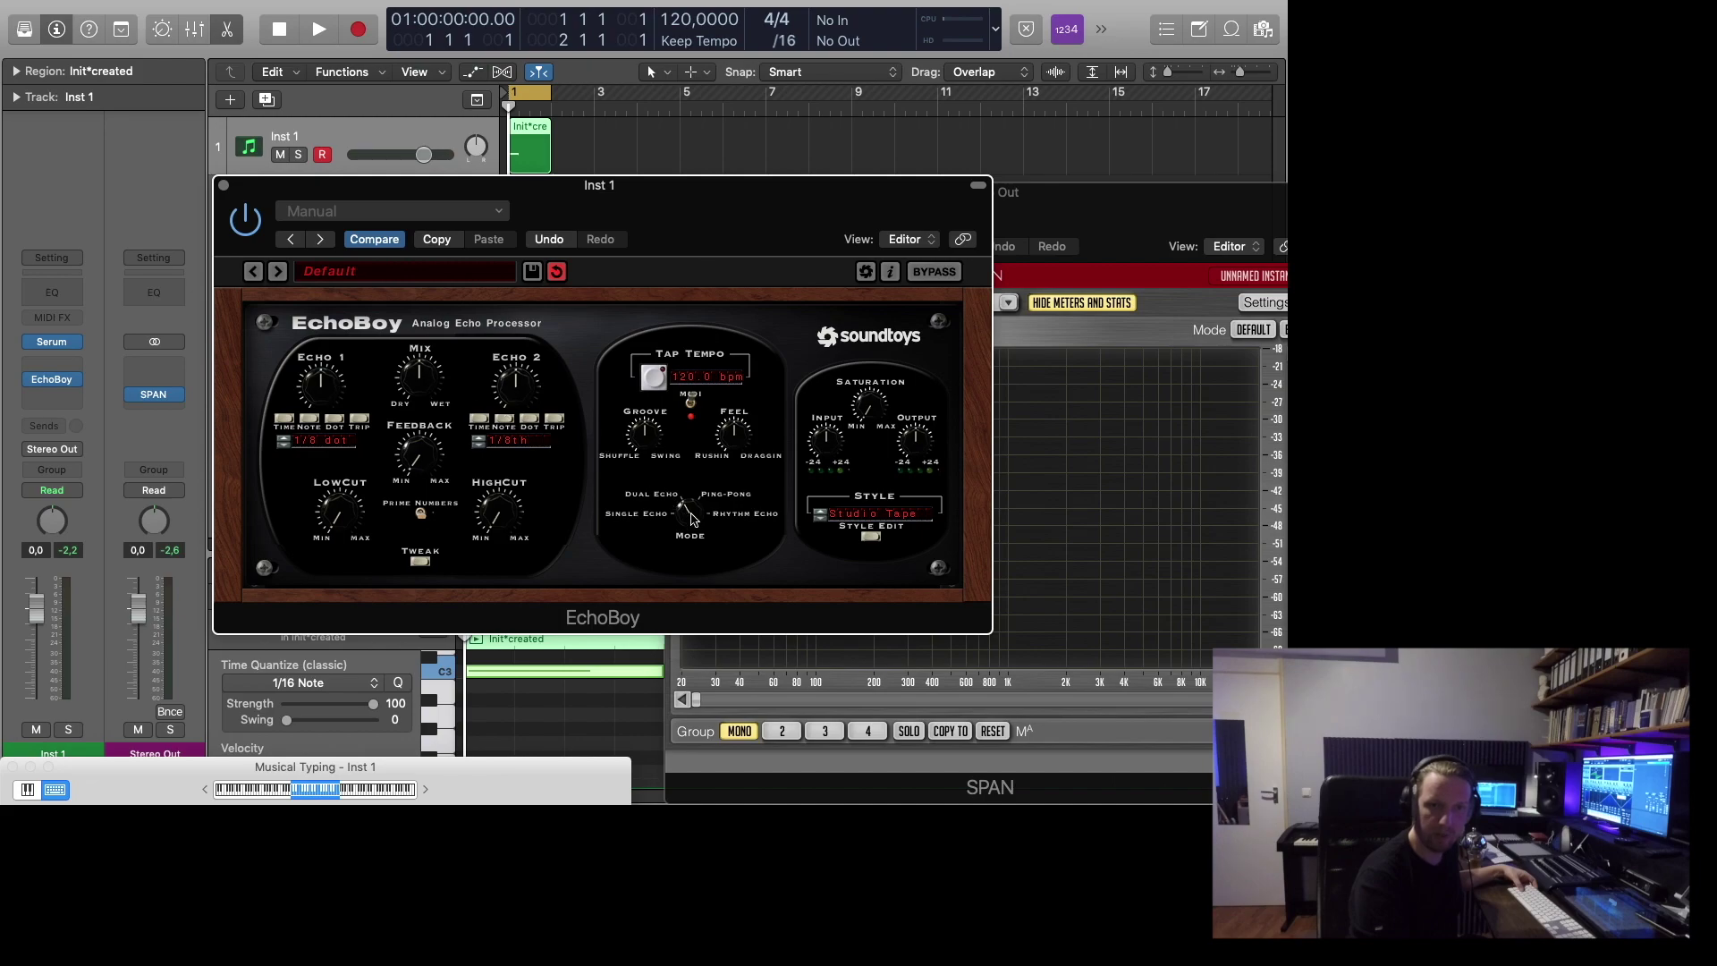
pyautogui.moveTo(689, 510); pyautogui.dragTo(689, 481)
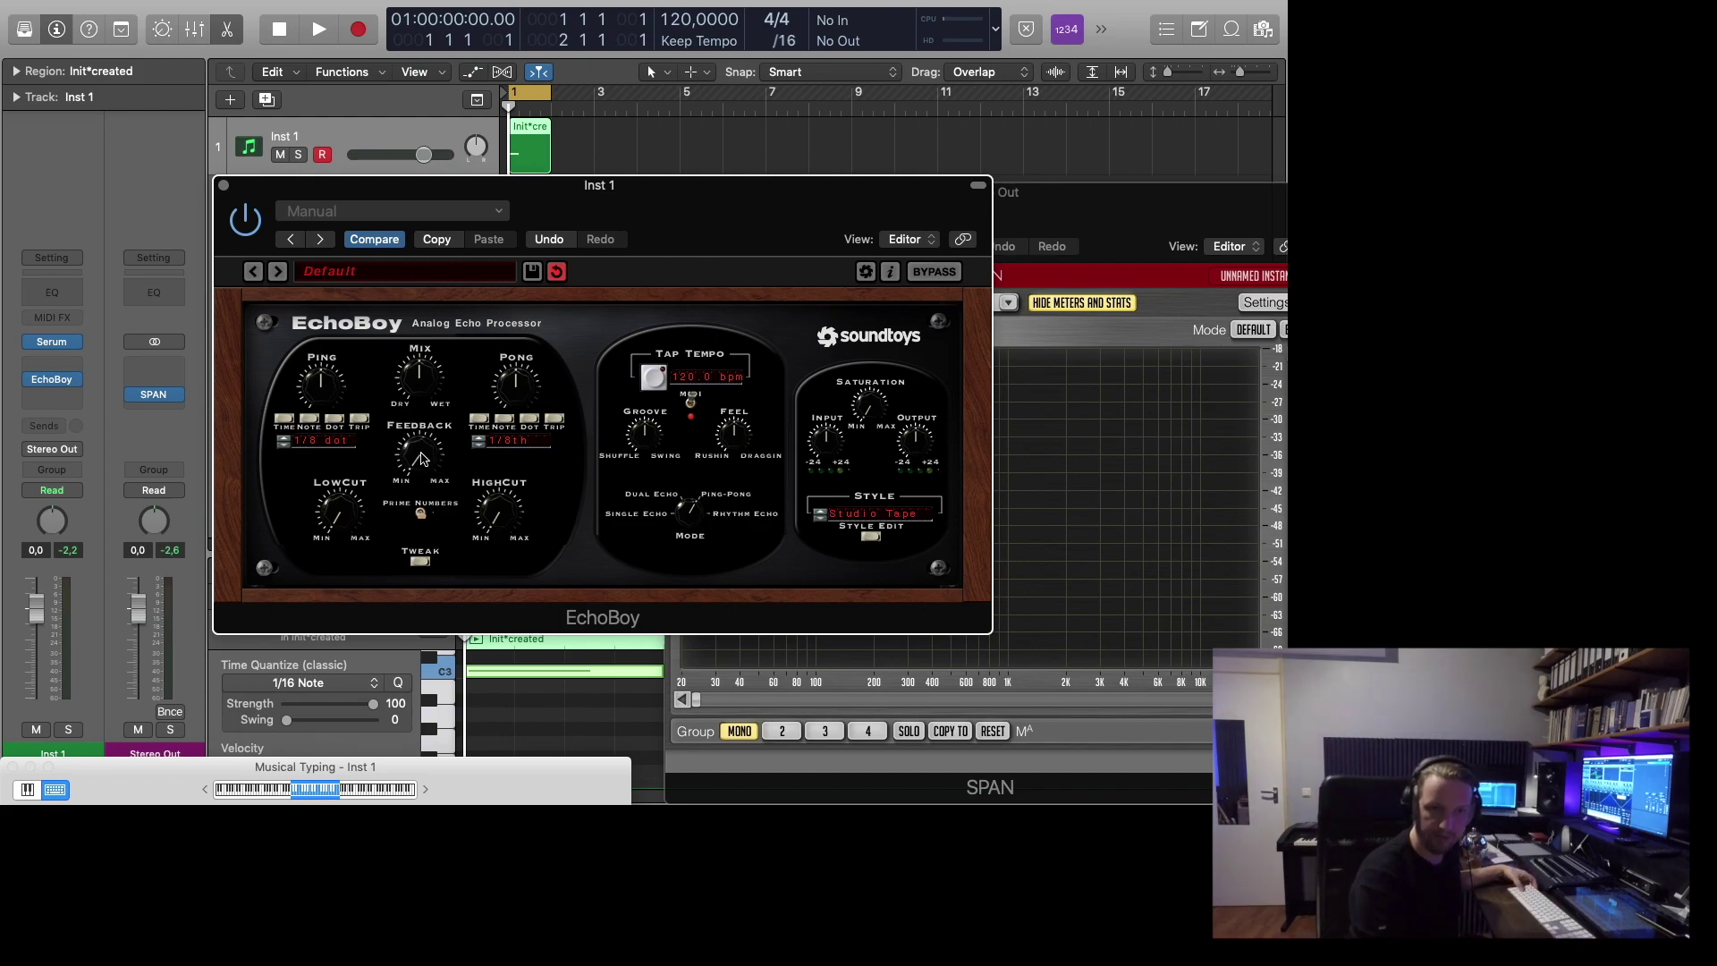
pyautogui.press('a')
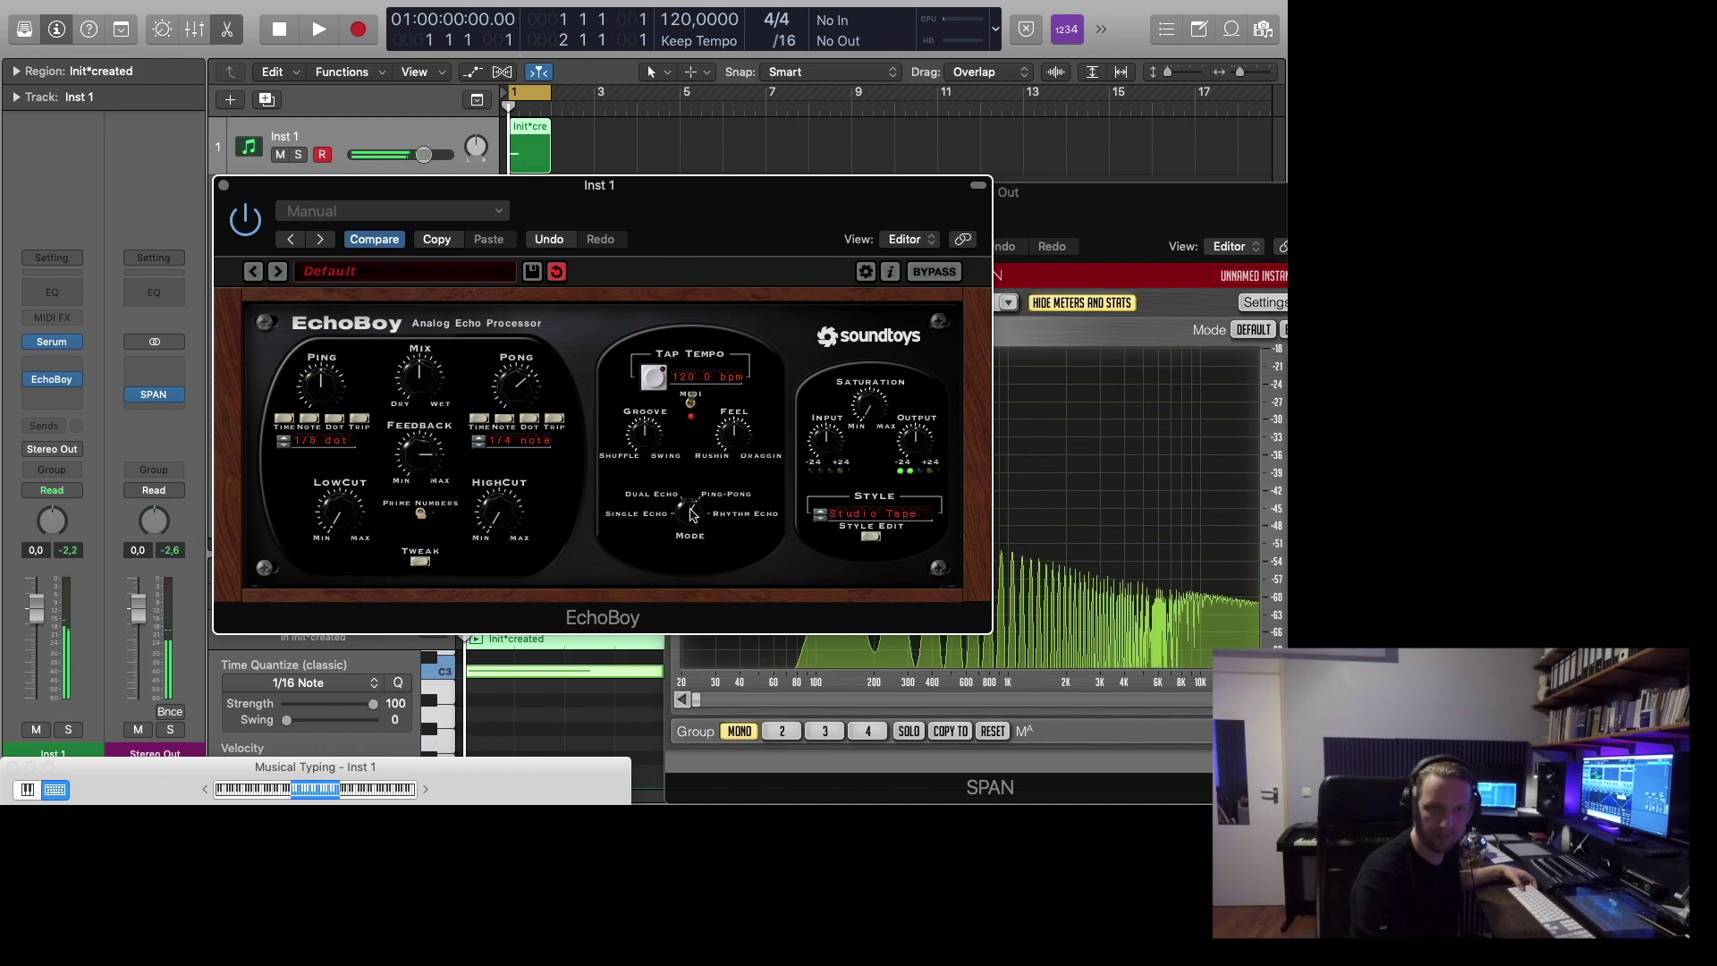
# Try Rhythm Echo mode, view its Tweak settings, and return the mode to Single Echo.
pyautogui.moveTo(685, 533); pyautogui.dragTo(689, 558)
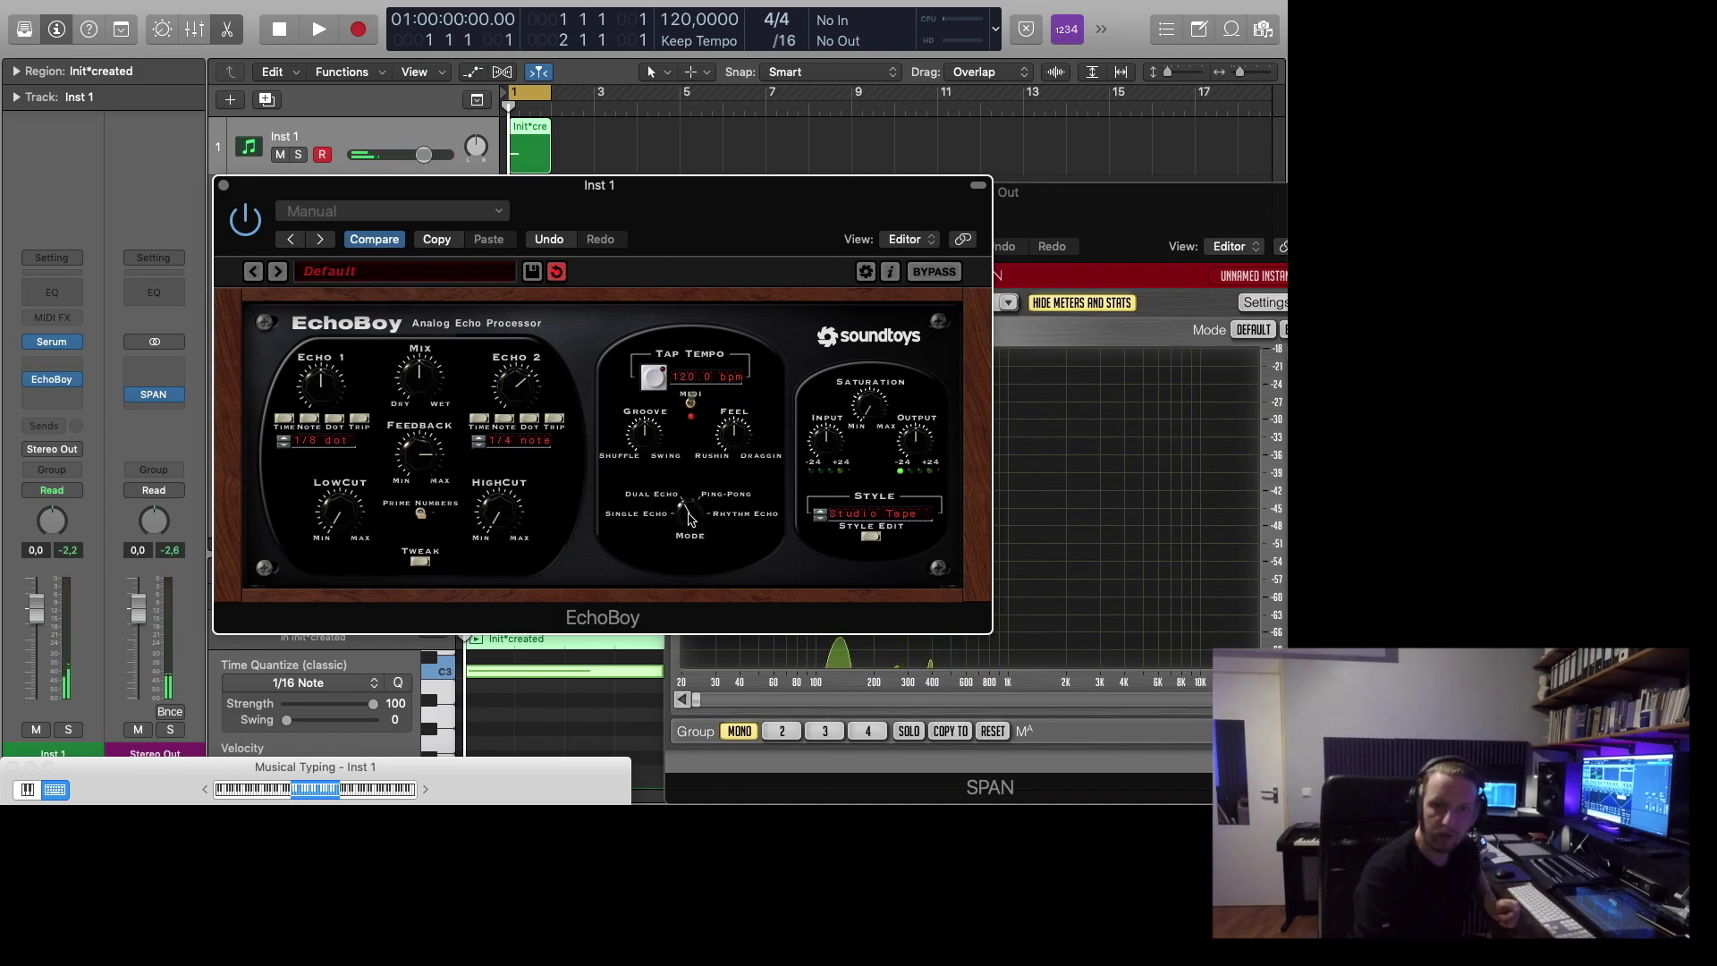
pyautogui.moveTo(688, 519); pyautogui.dragTo(688, 424)
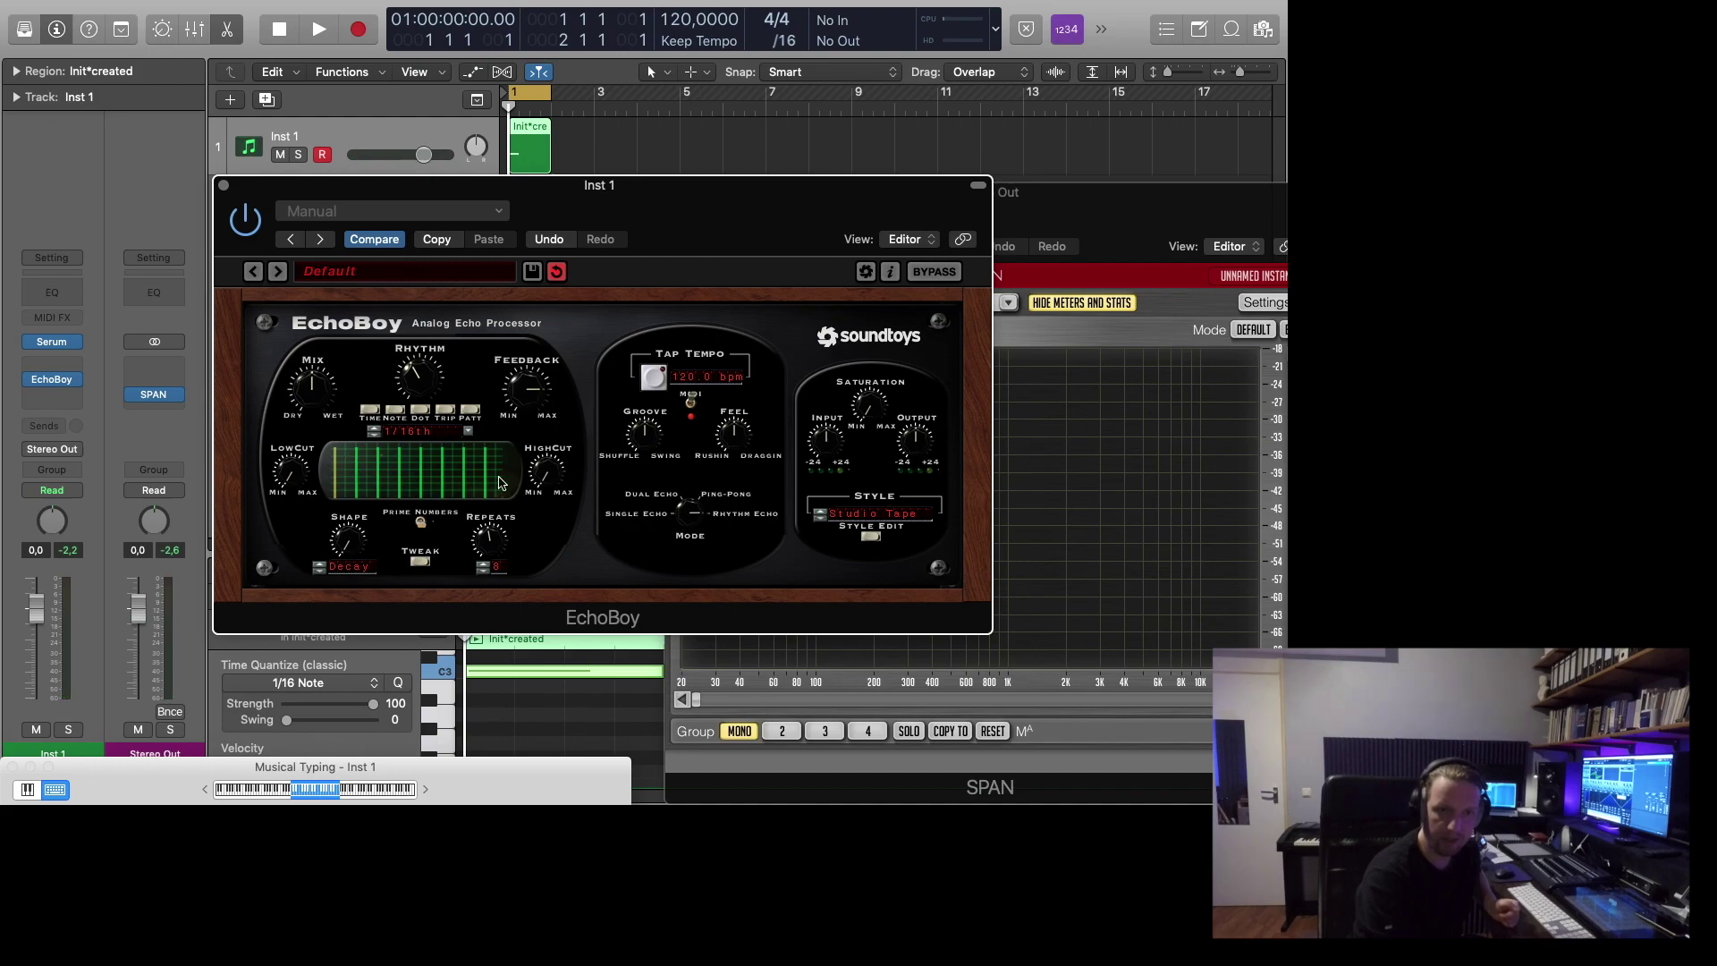
pyautogui.click(419, 563)
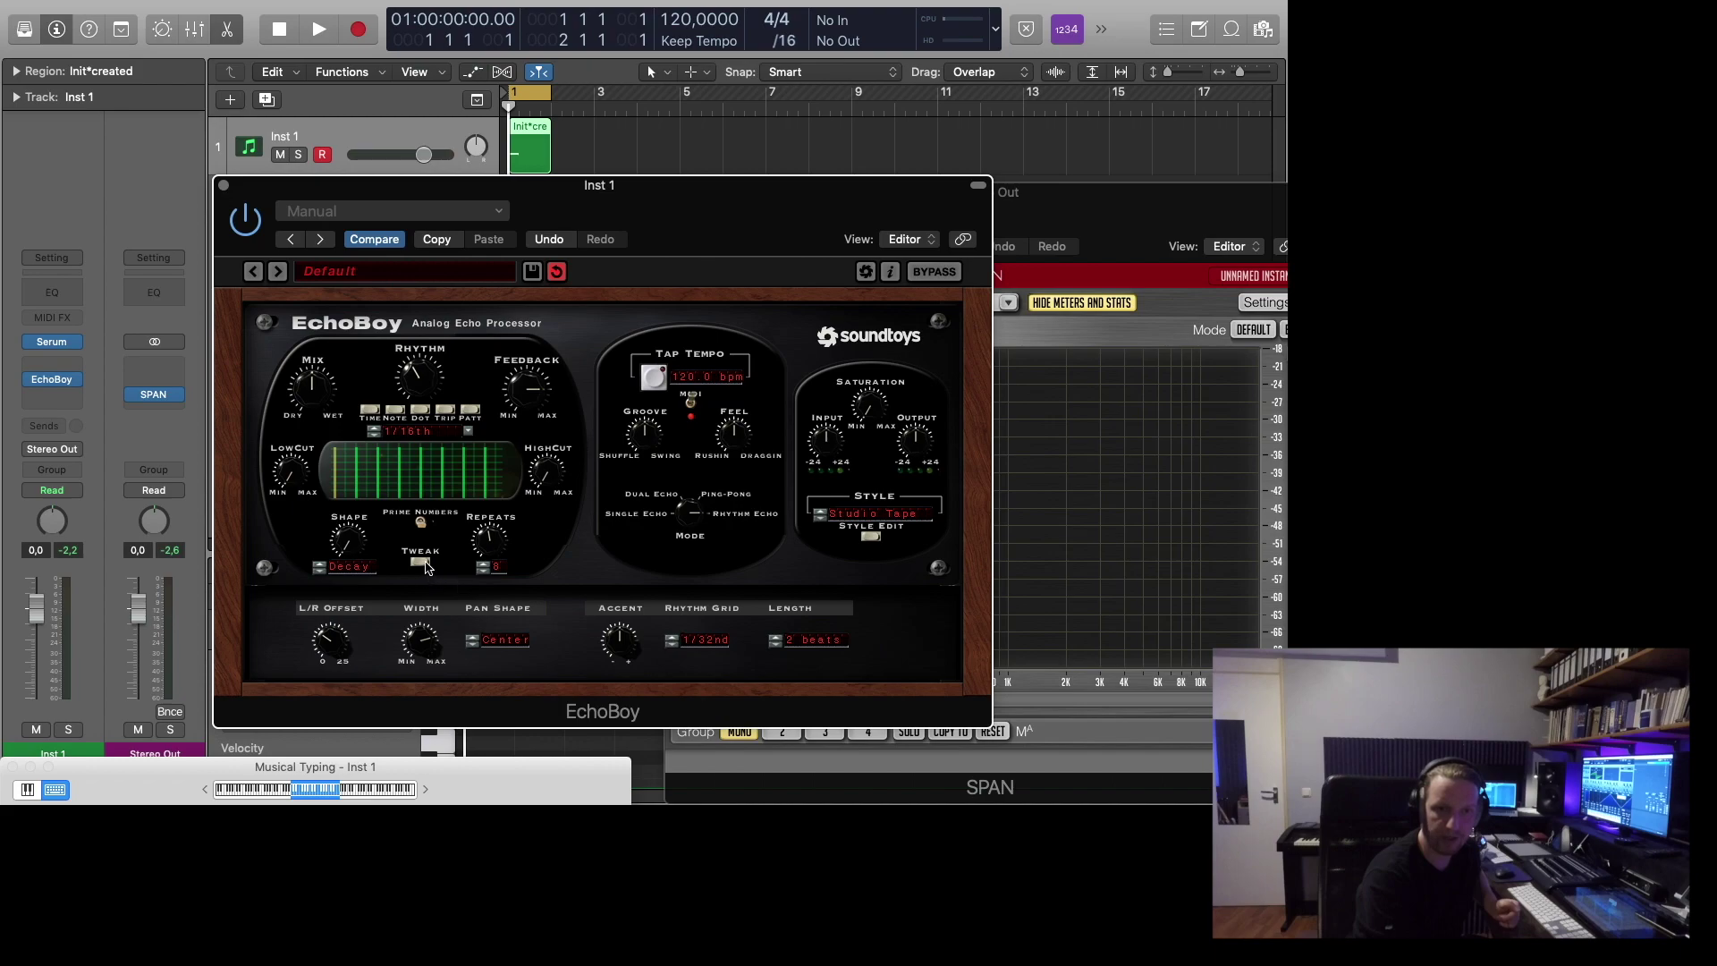
pyautogui.click(426, 563)
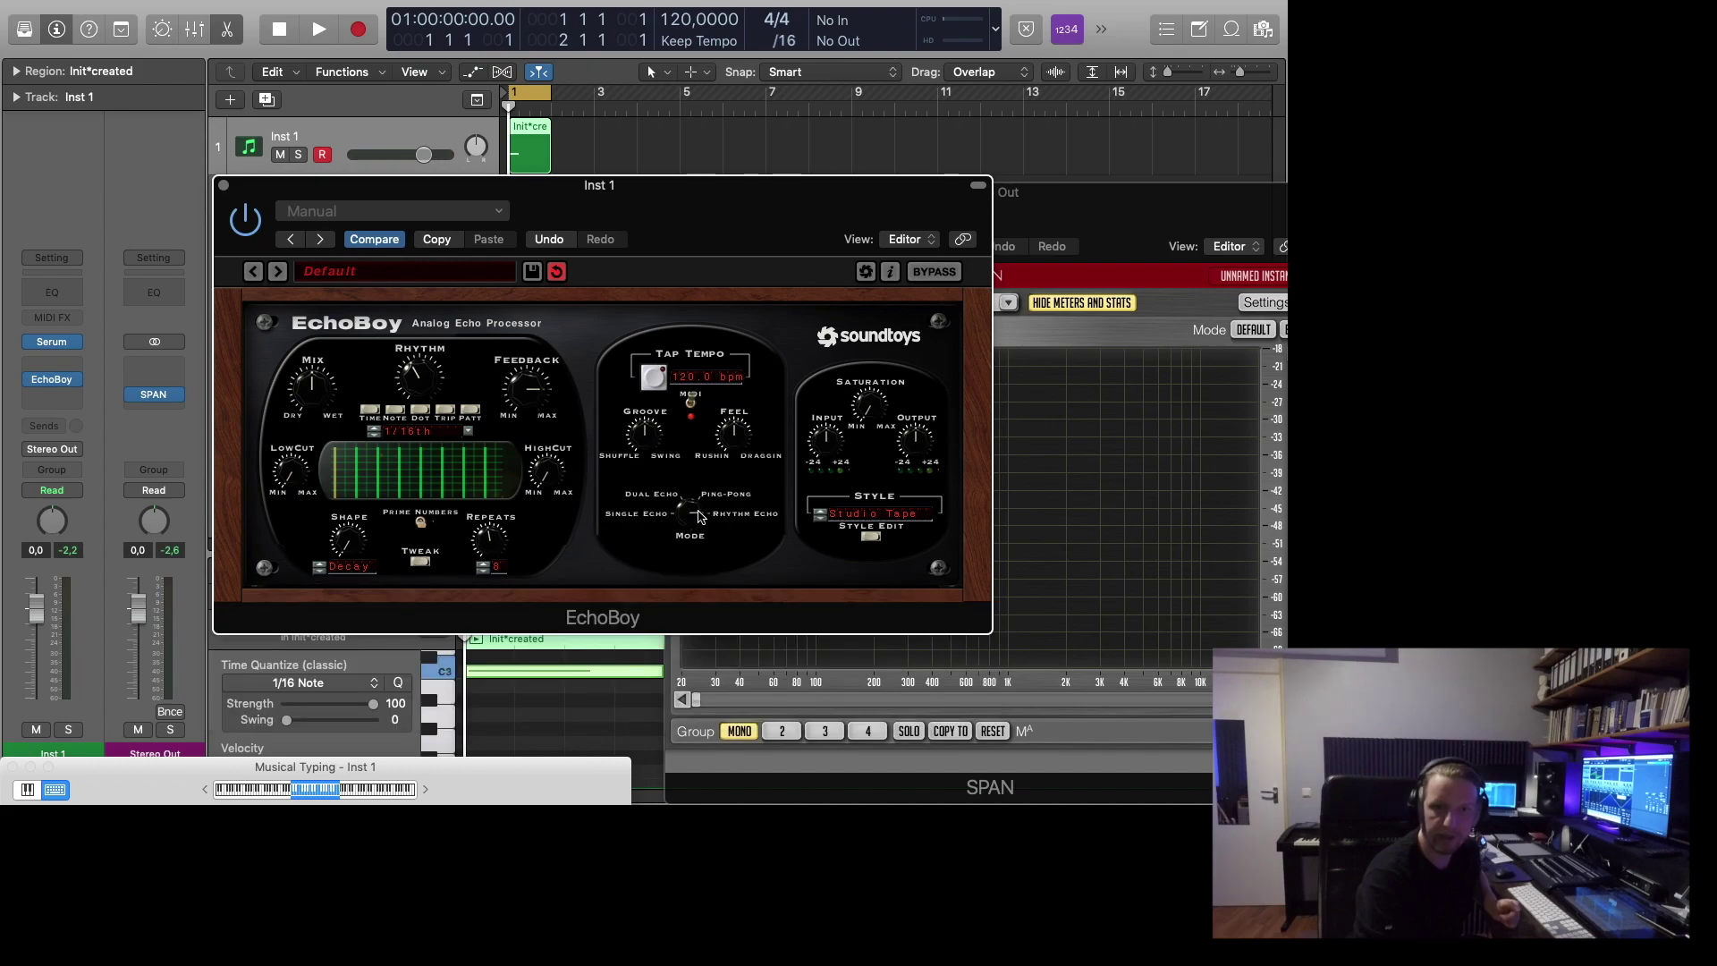
pyautogui.moveTo(698, 516); pyautogui.dragTo(664, 590)
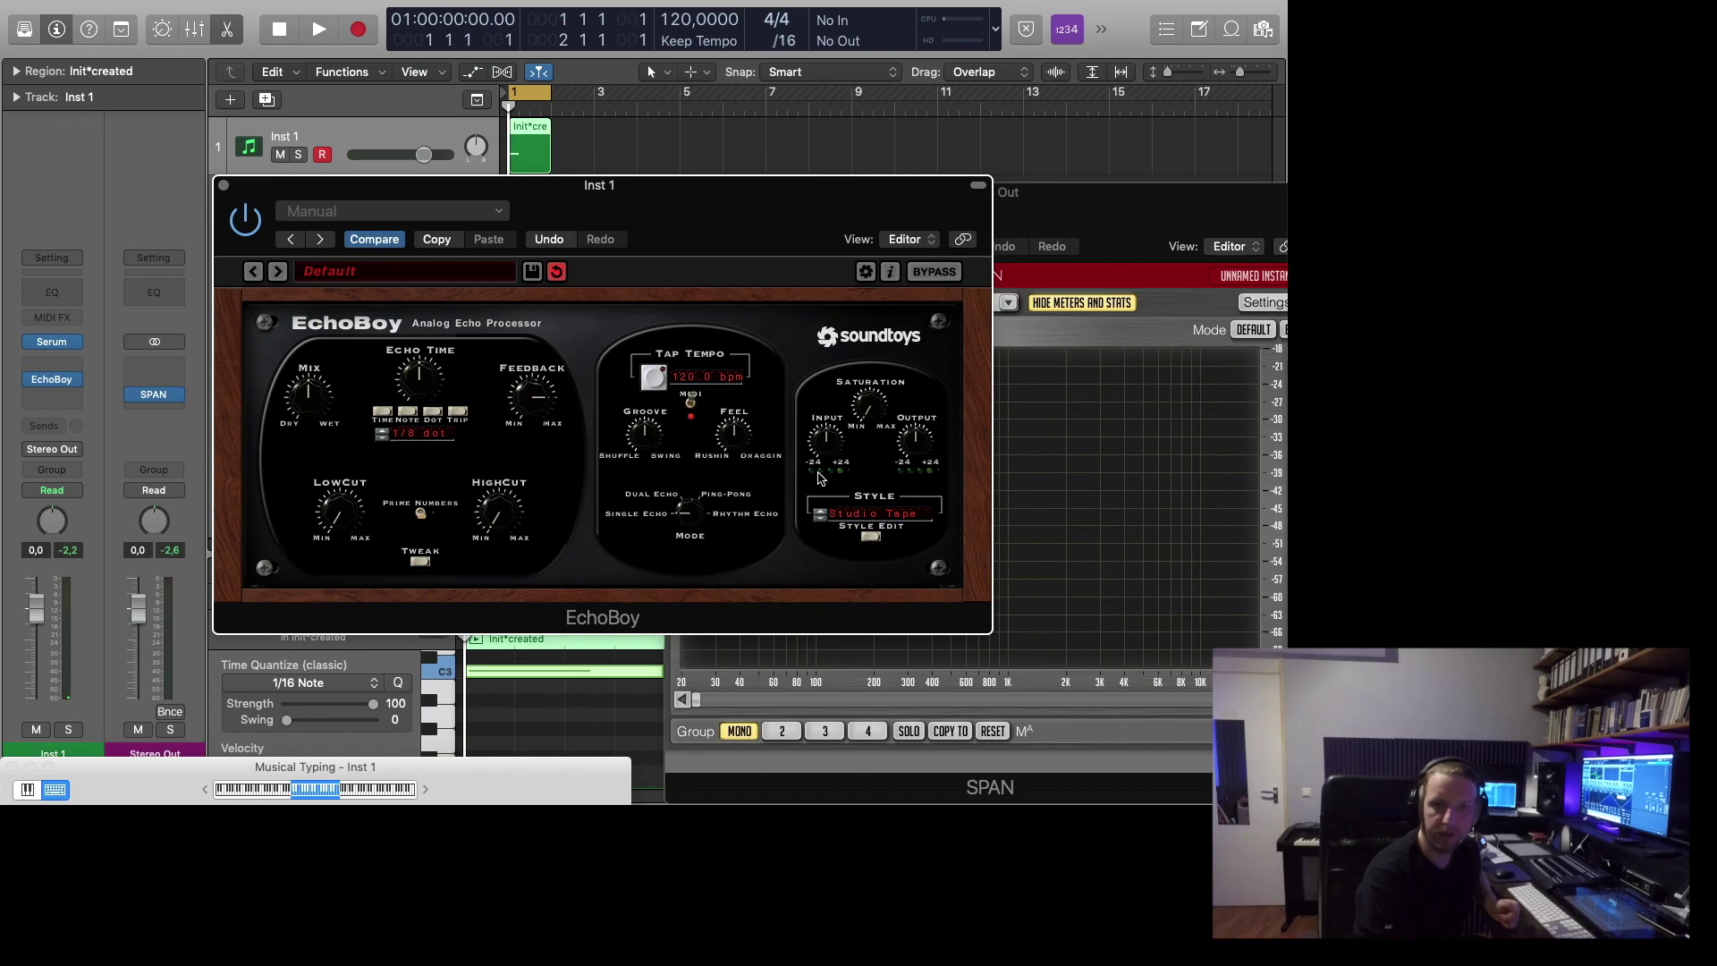
# Browse the echo styles, choose EchoPlex, and audition it with a test note.
pyautogui.click(859, 517)
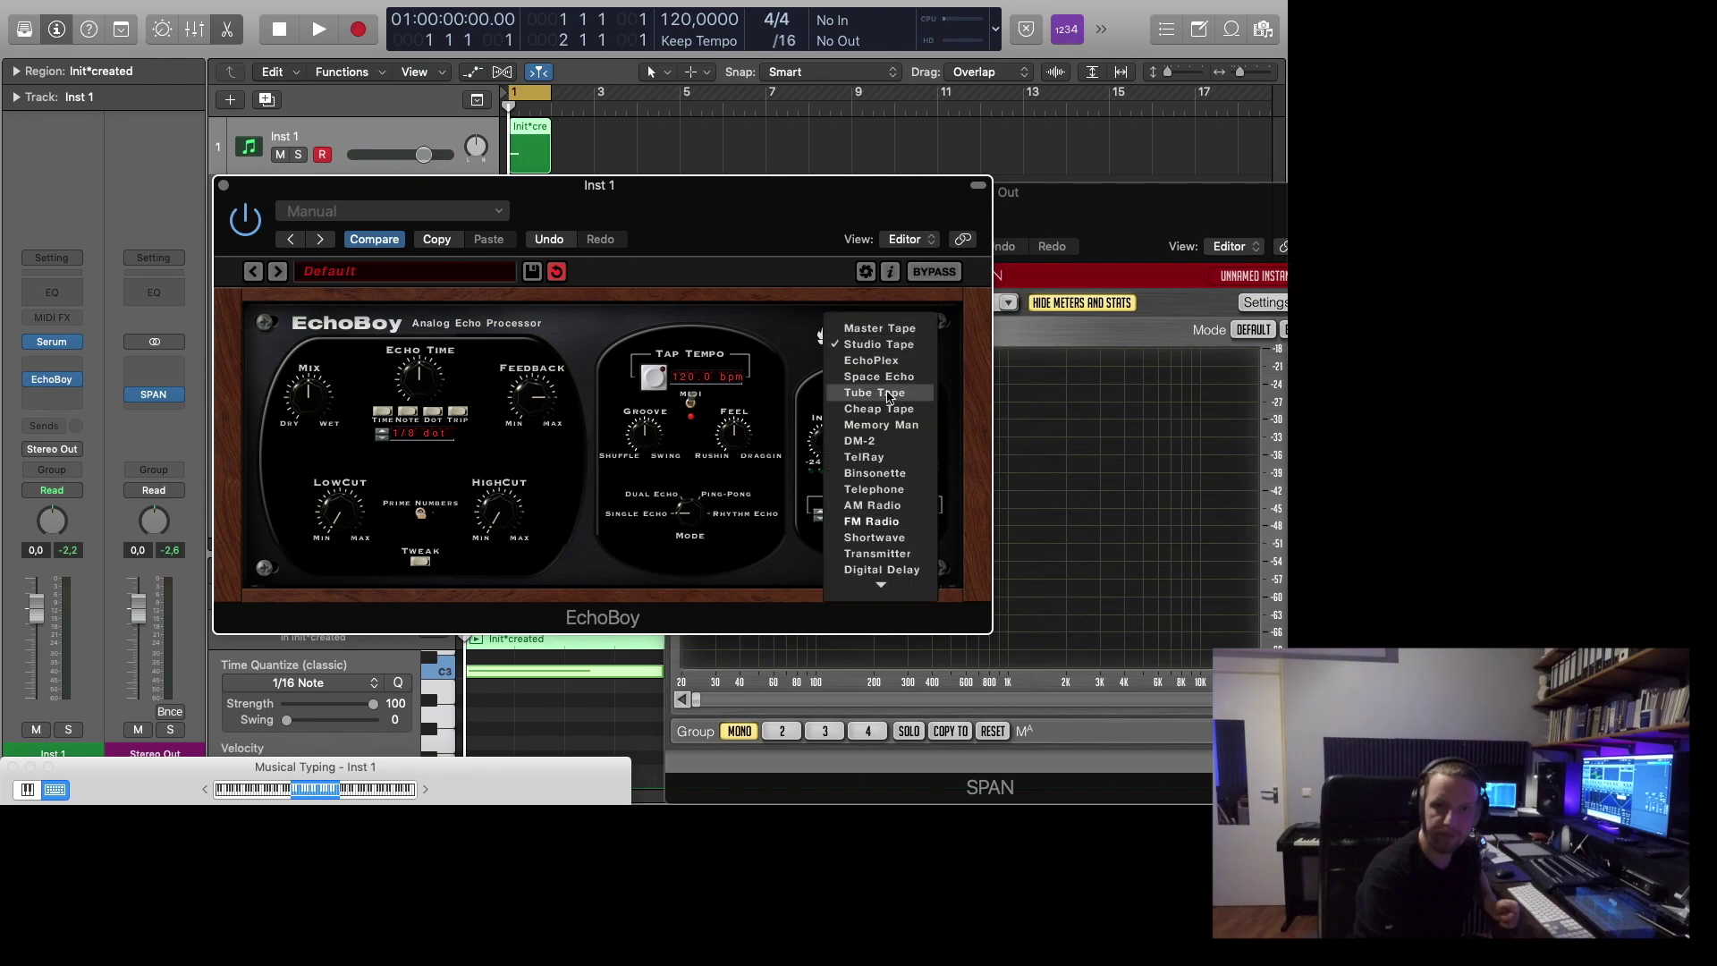
pyautogui.moveTo(883, 586)
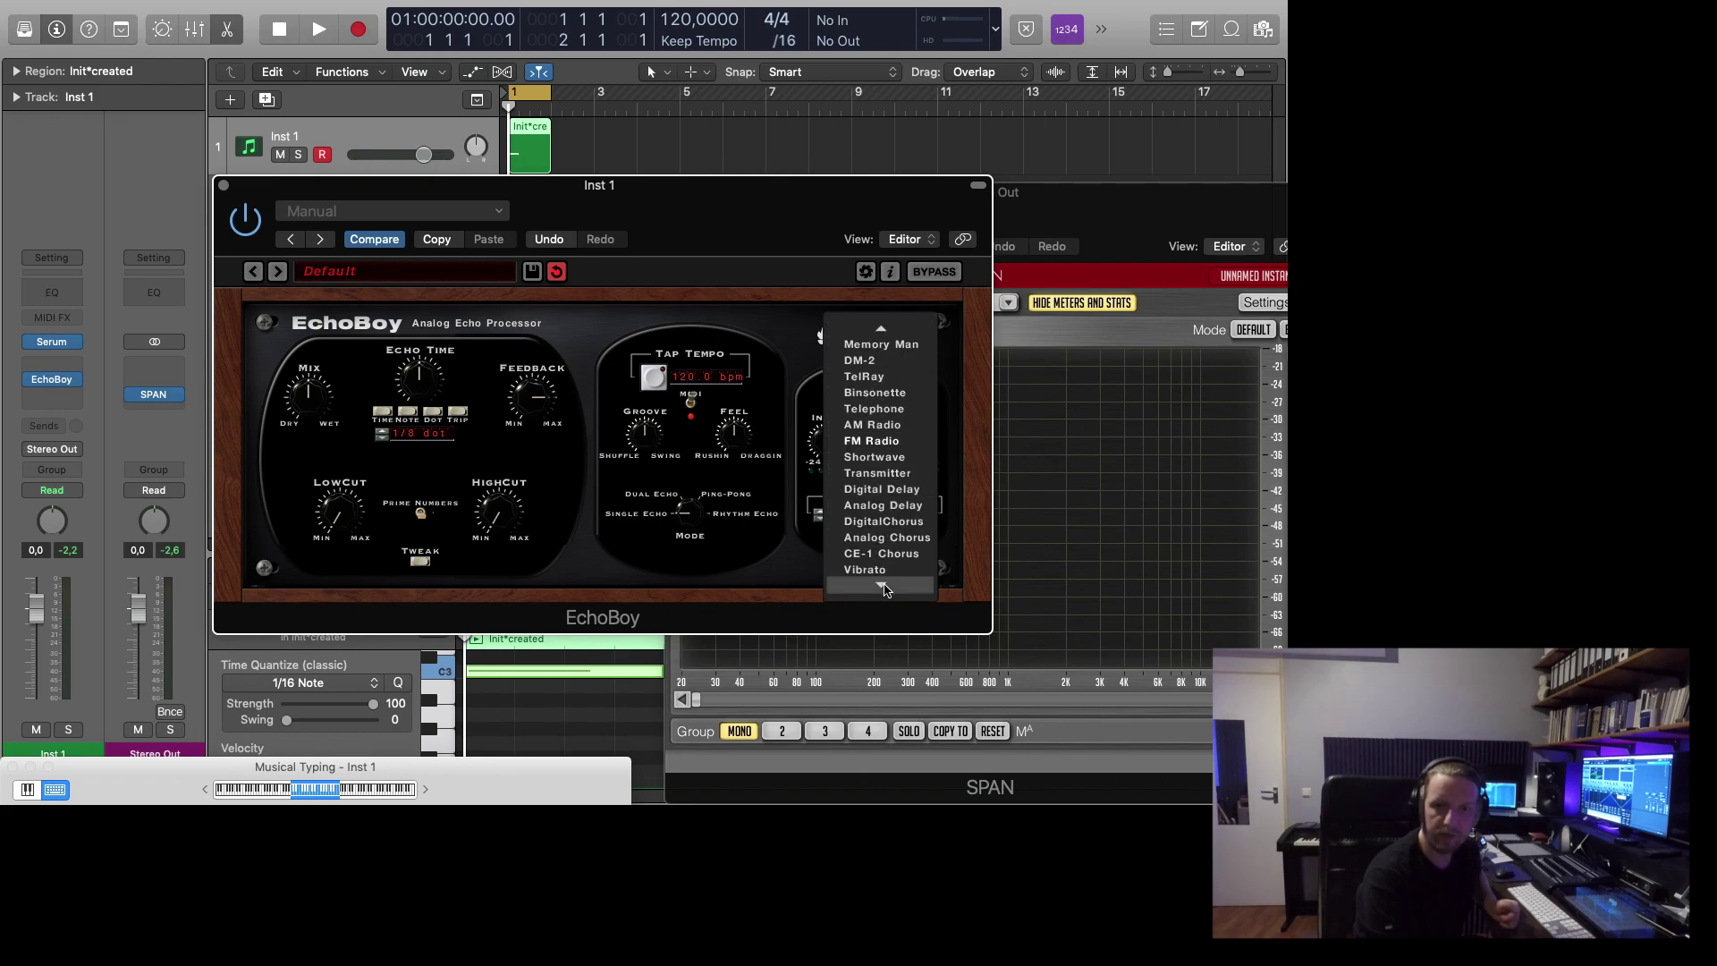
pyautogui.moveTo(884, 333)
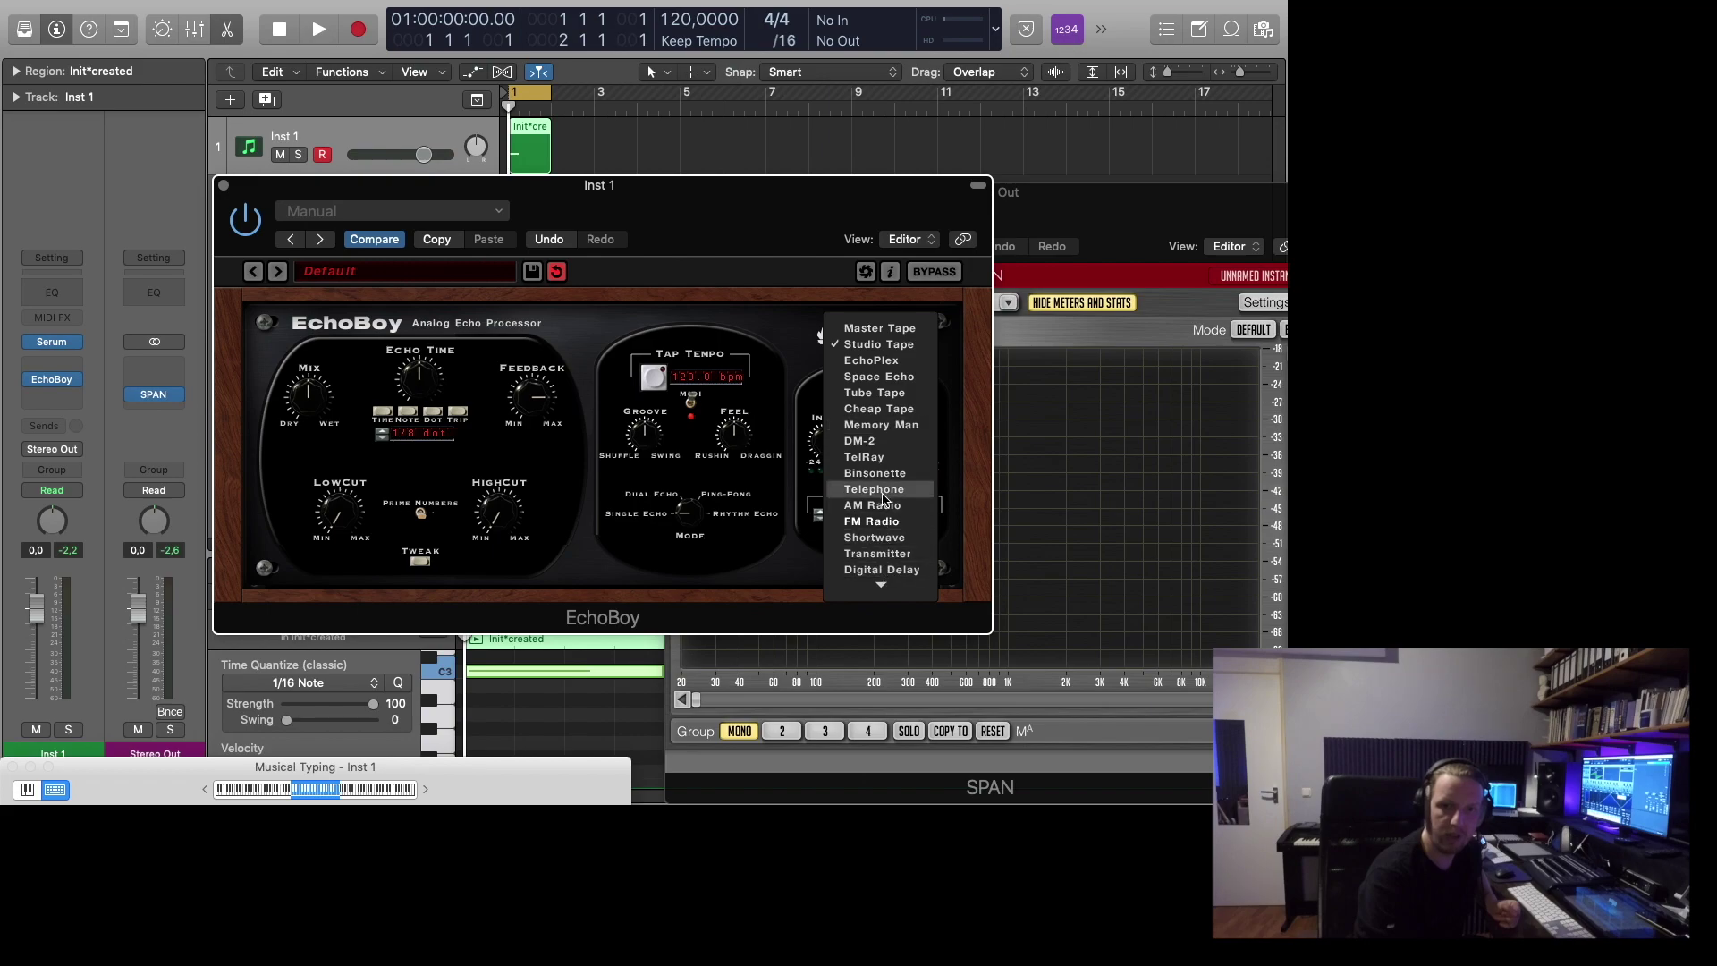
pyautogui.click(883, 362)
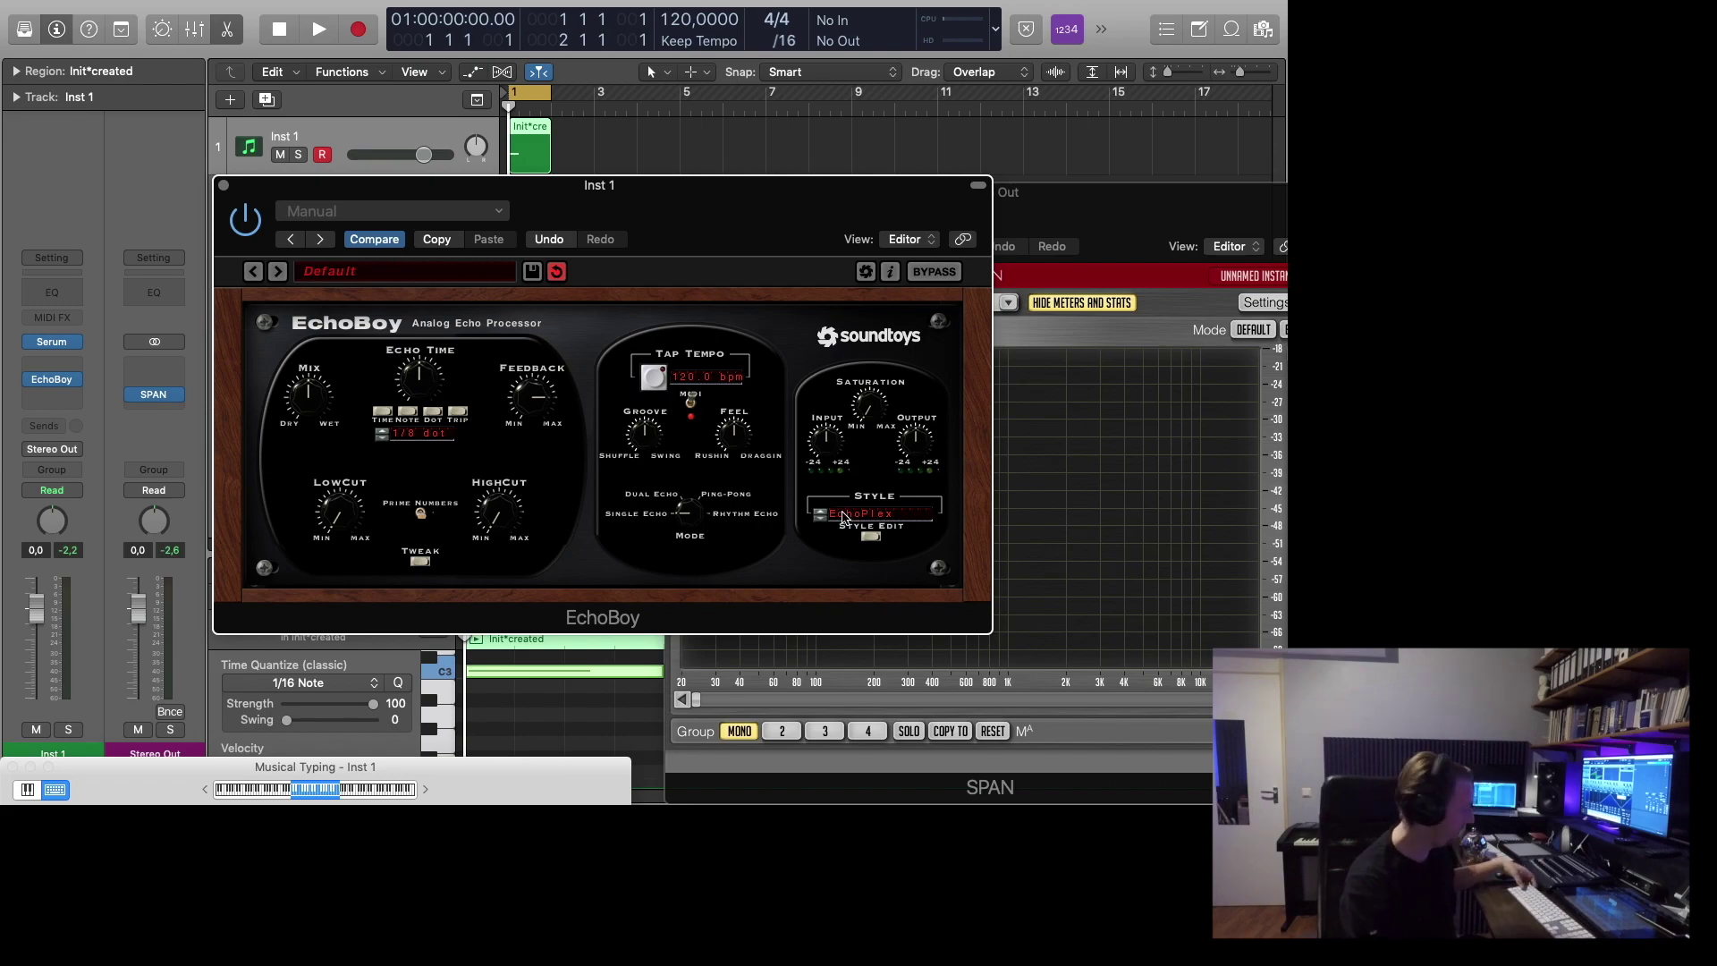
pyautogui.press('a')
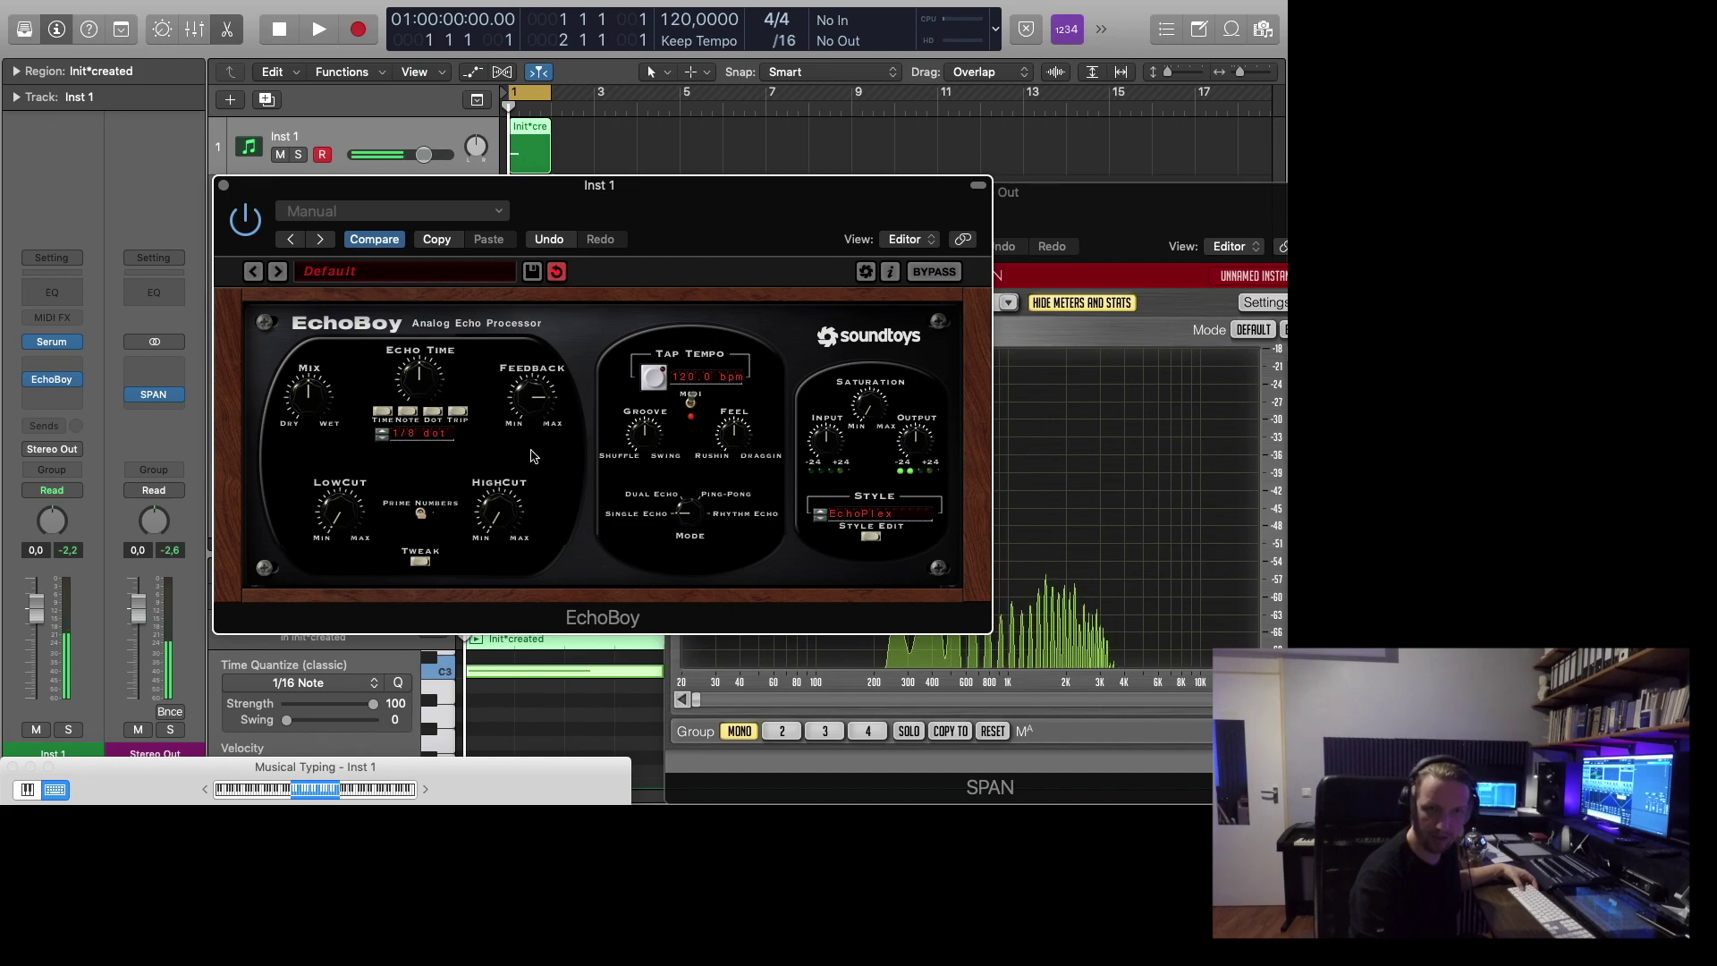
# Readjust the Feedback and raise the LowCut, auditioning the echoes with a test note.
pyautogui.moveTo(535, 416); pyautogui.dragTo(539, 448)
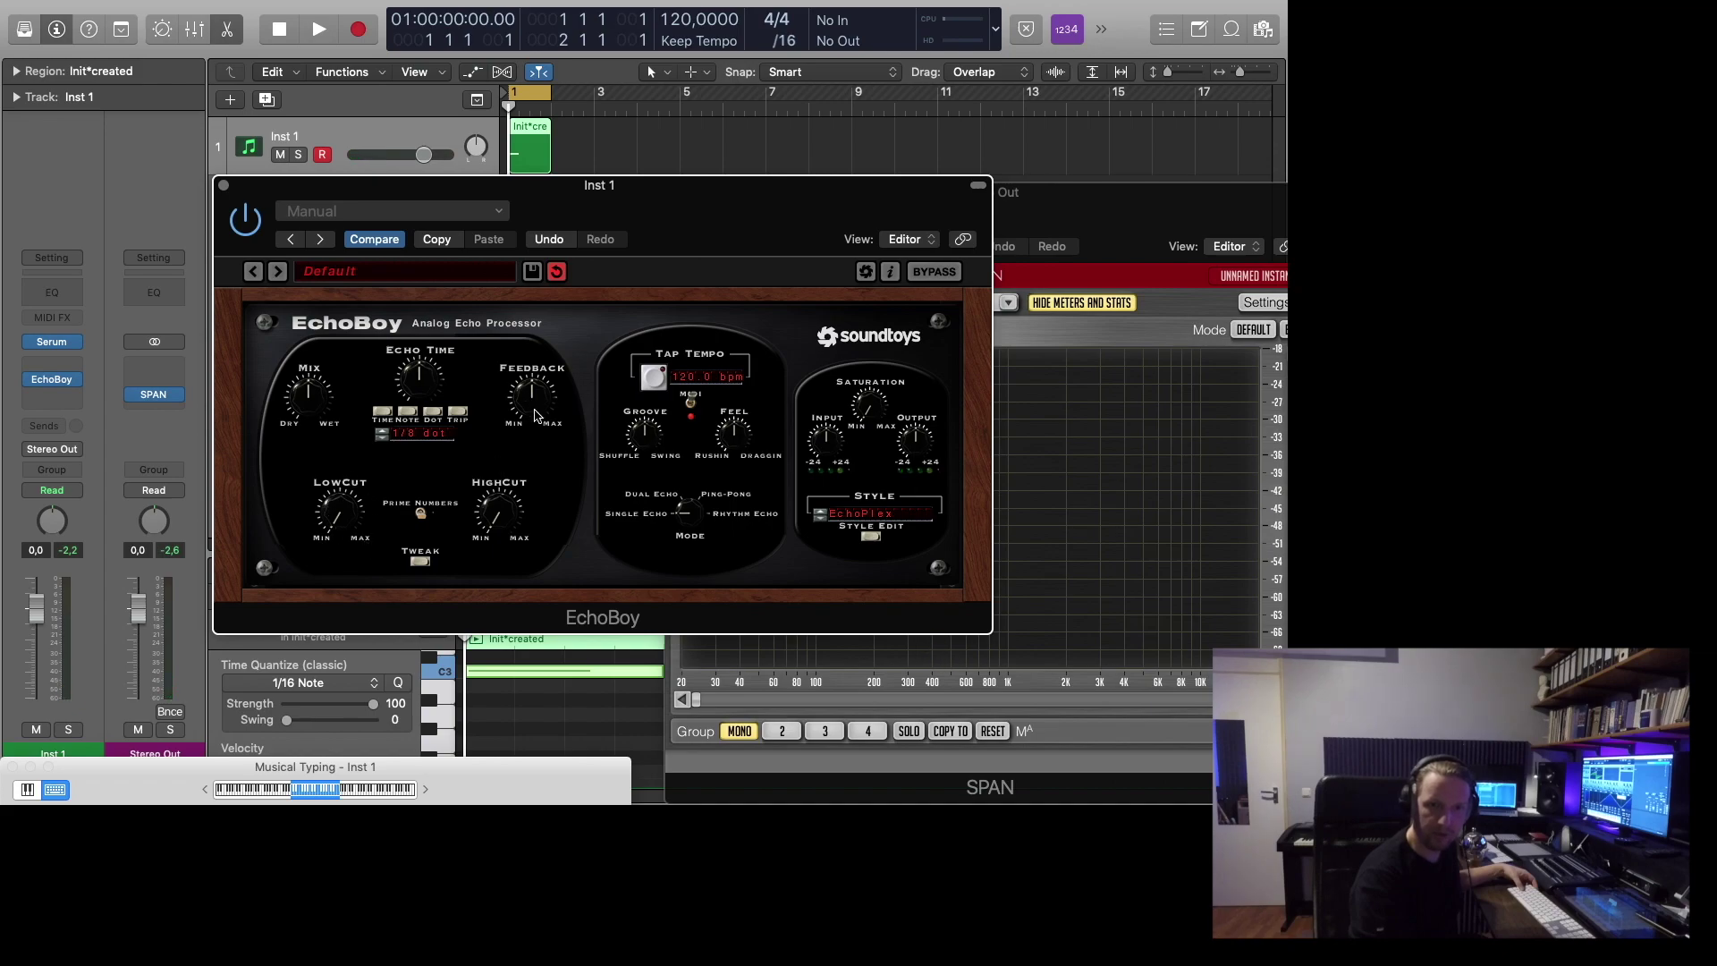
pyautogui.moveTo(532, 391); pyautogui.dragTo(530, 369)
pyautogui.moveTo(345, 518); pyautogui.dragTo(341, 478)
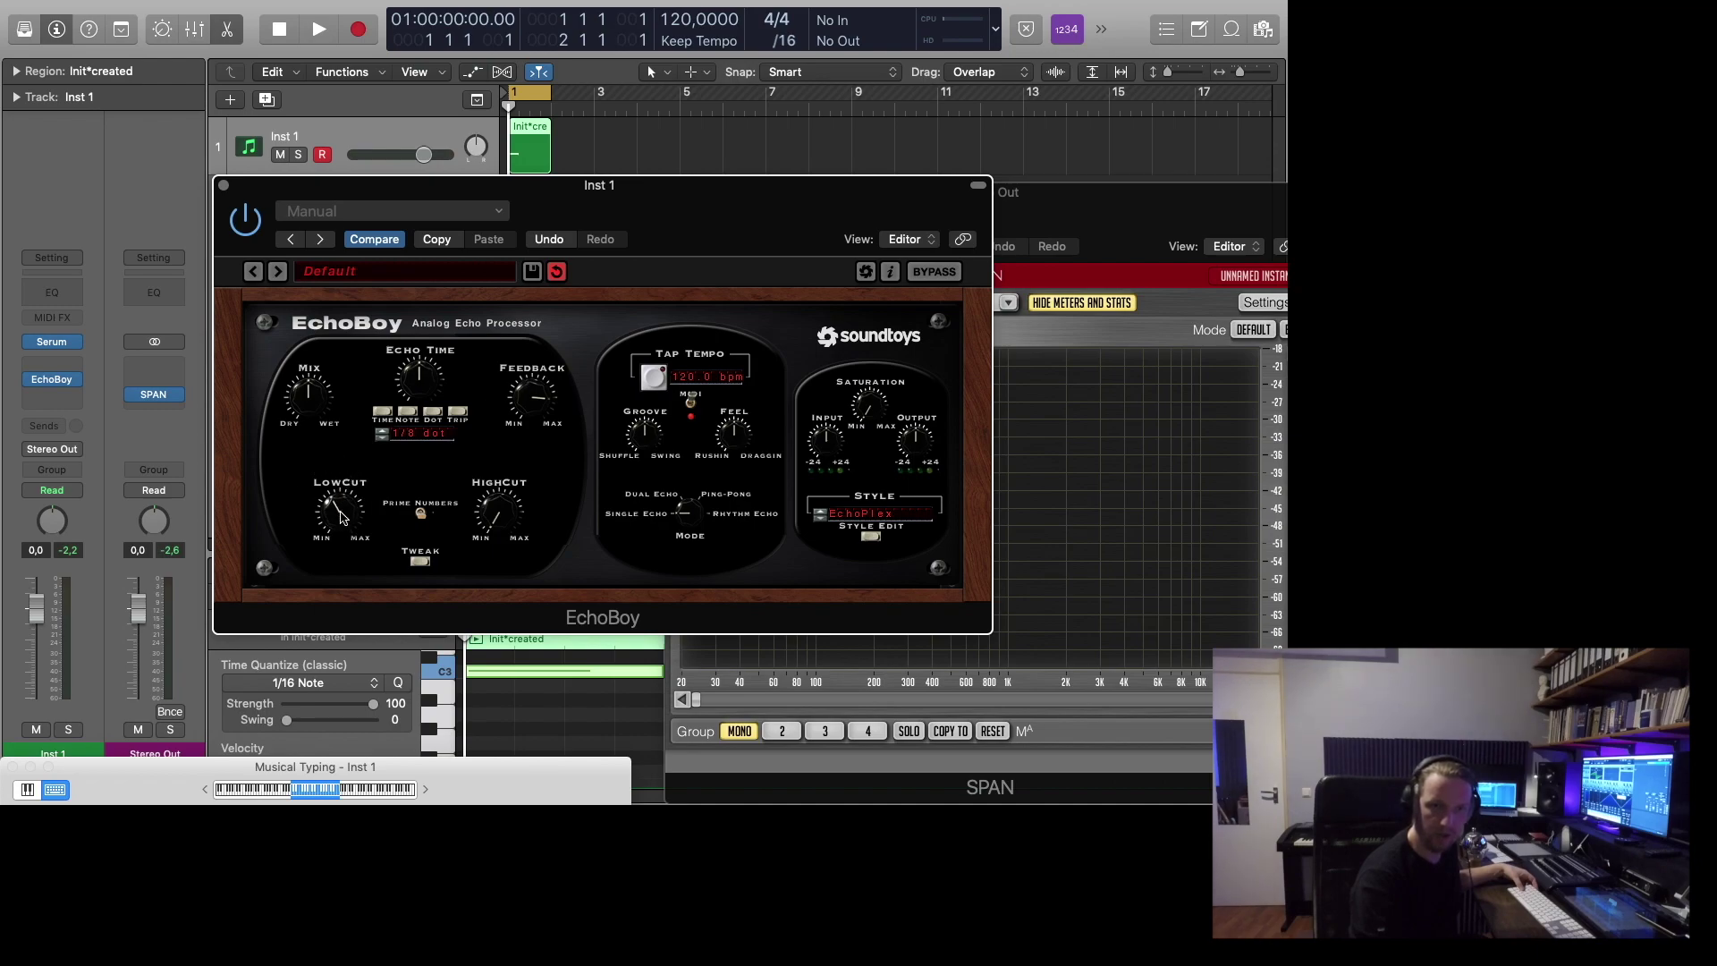
pyautogui.moveTo(341, 516); pyautogui.dragTo(338, 497)
pyautogui.press('a')
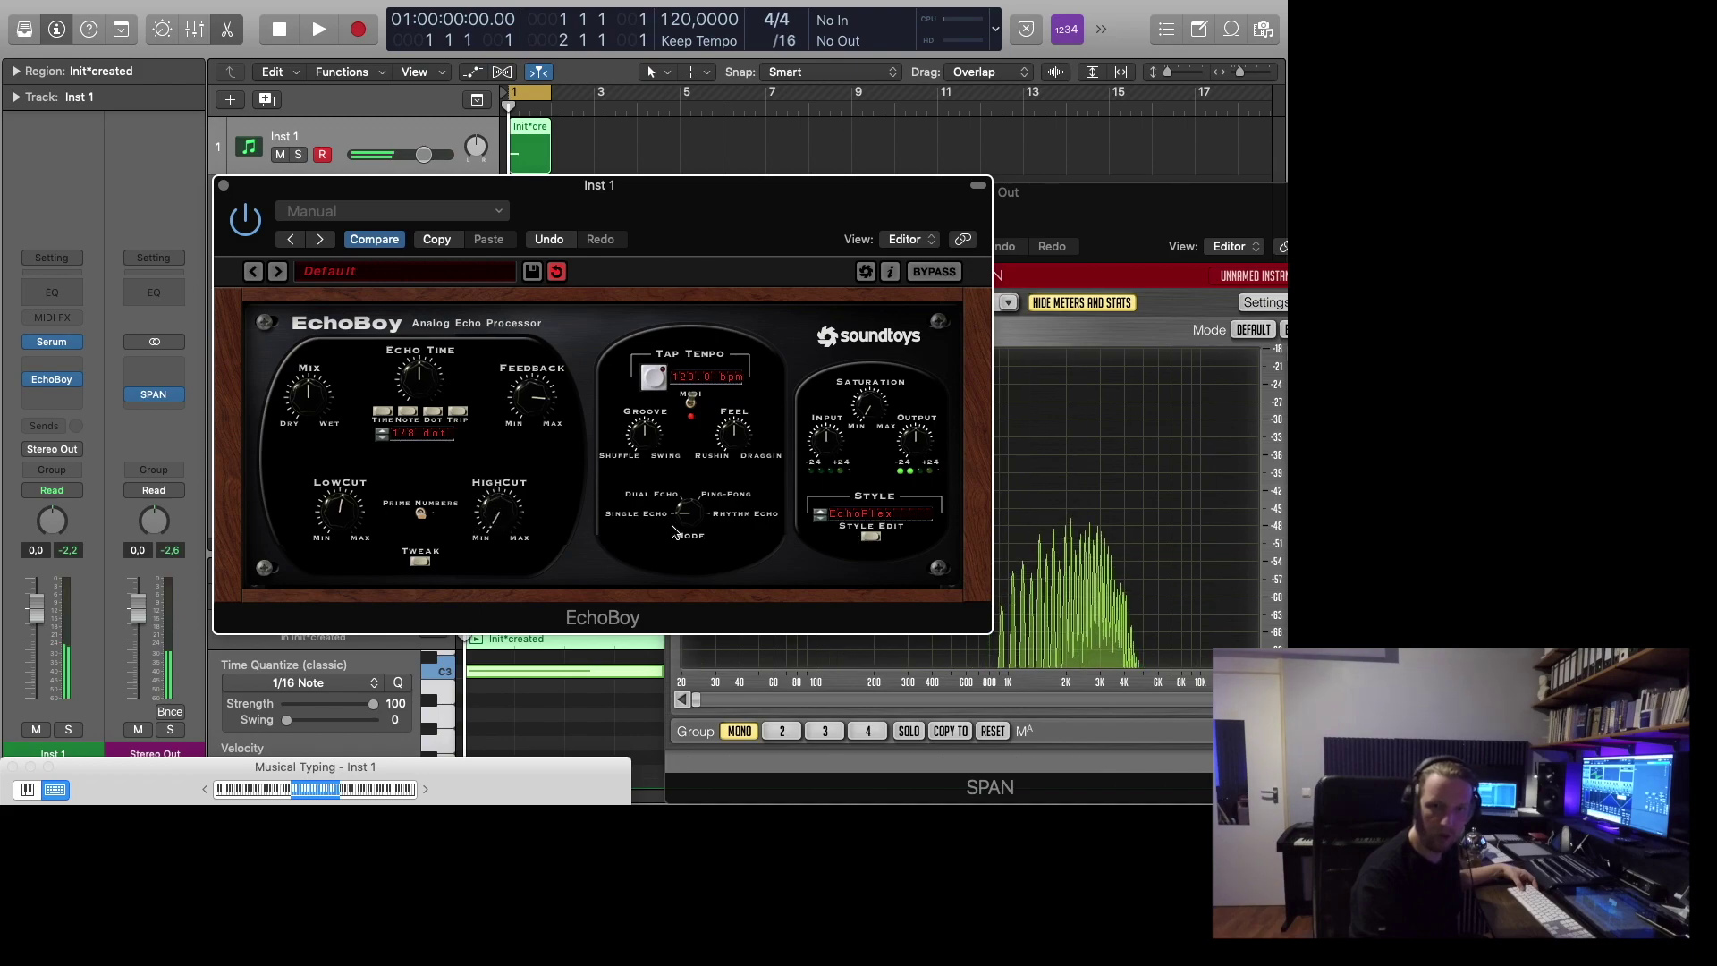
# Raise the HighCut and lower the LowCut to shape the tone of the echoes.
pyautogui.moveTo(516, 520); pyautogui.dragTo(498, 449)
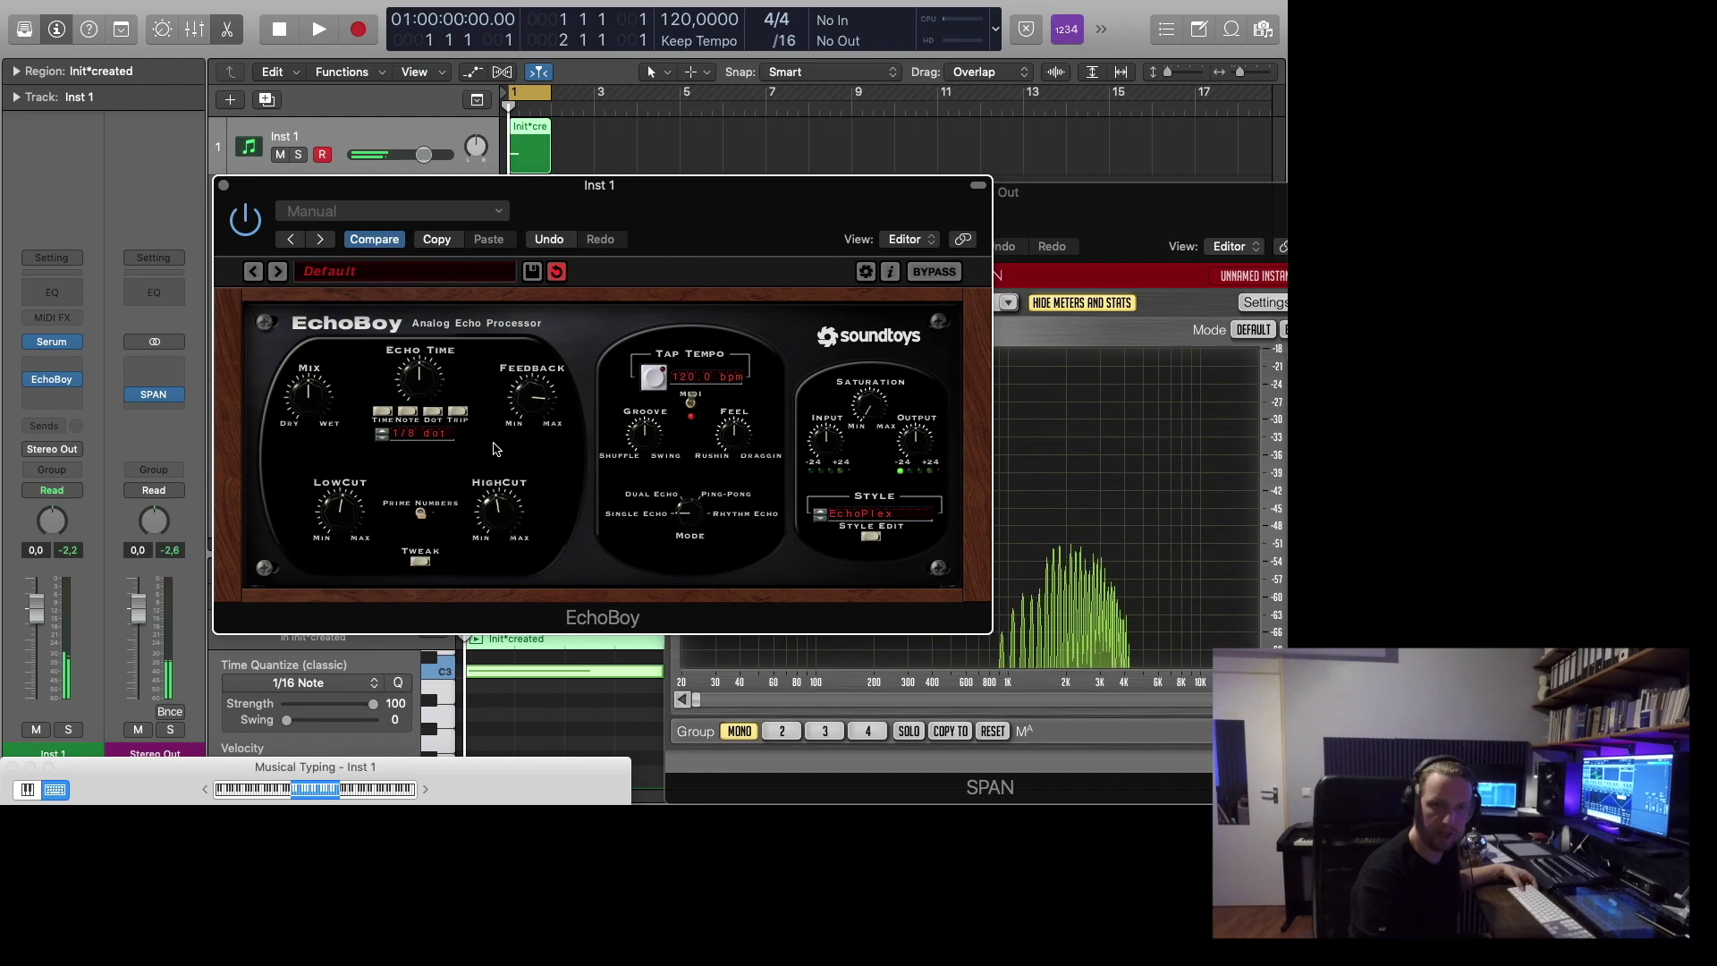
pyautogui.moveTo(342, 512); pyautogui.dragTo(340, 531)
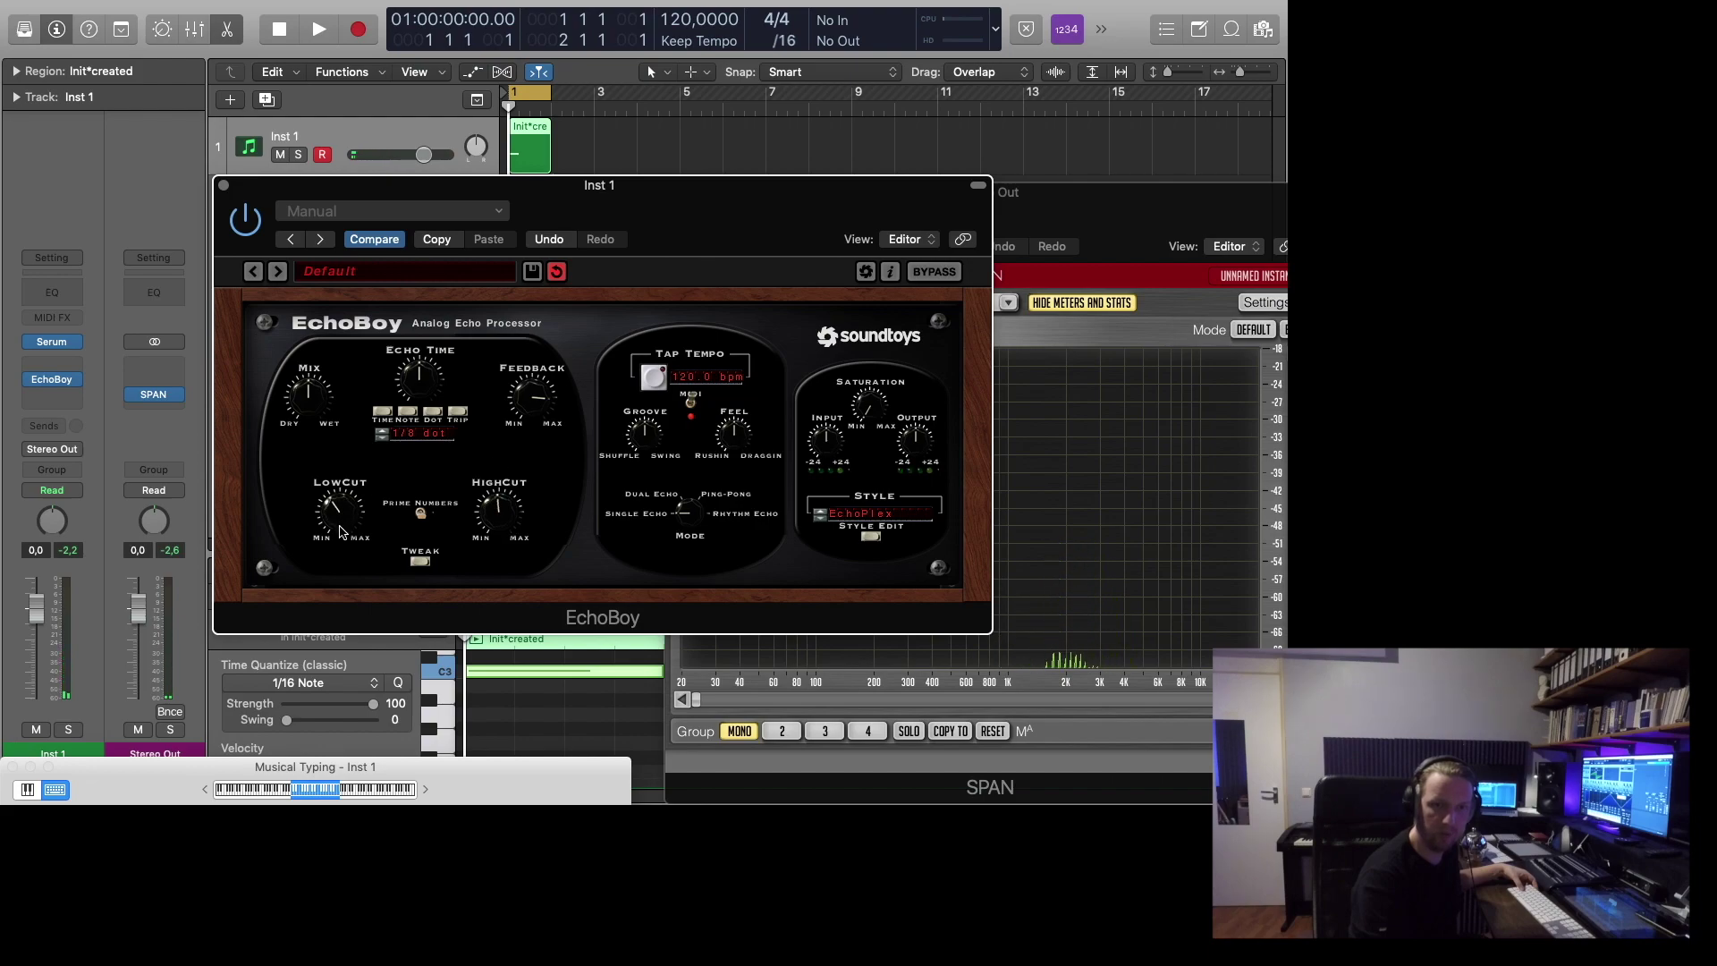
pyautogui.moveTo(502, 519); pyautogui.dragTo(499, 511)
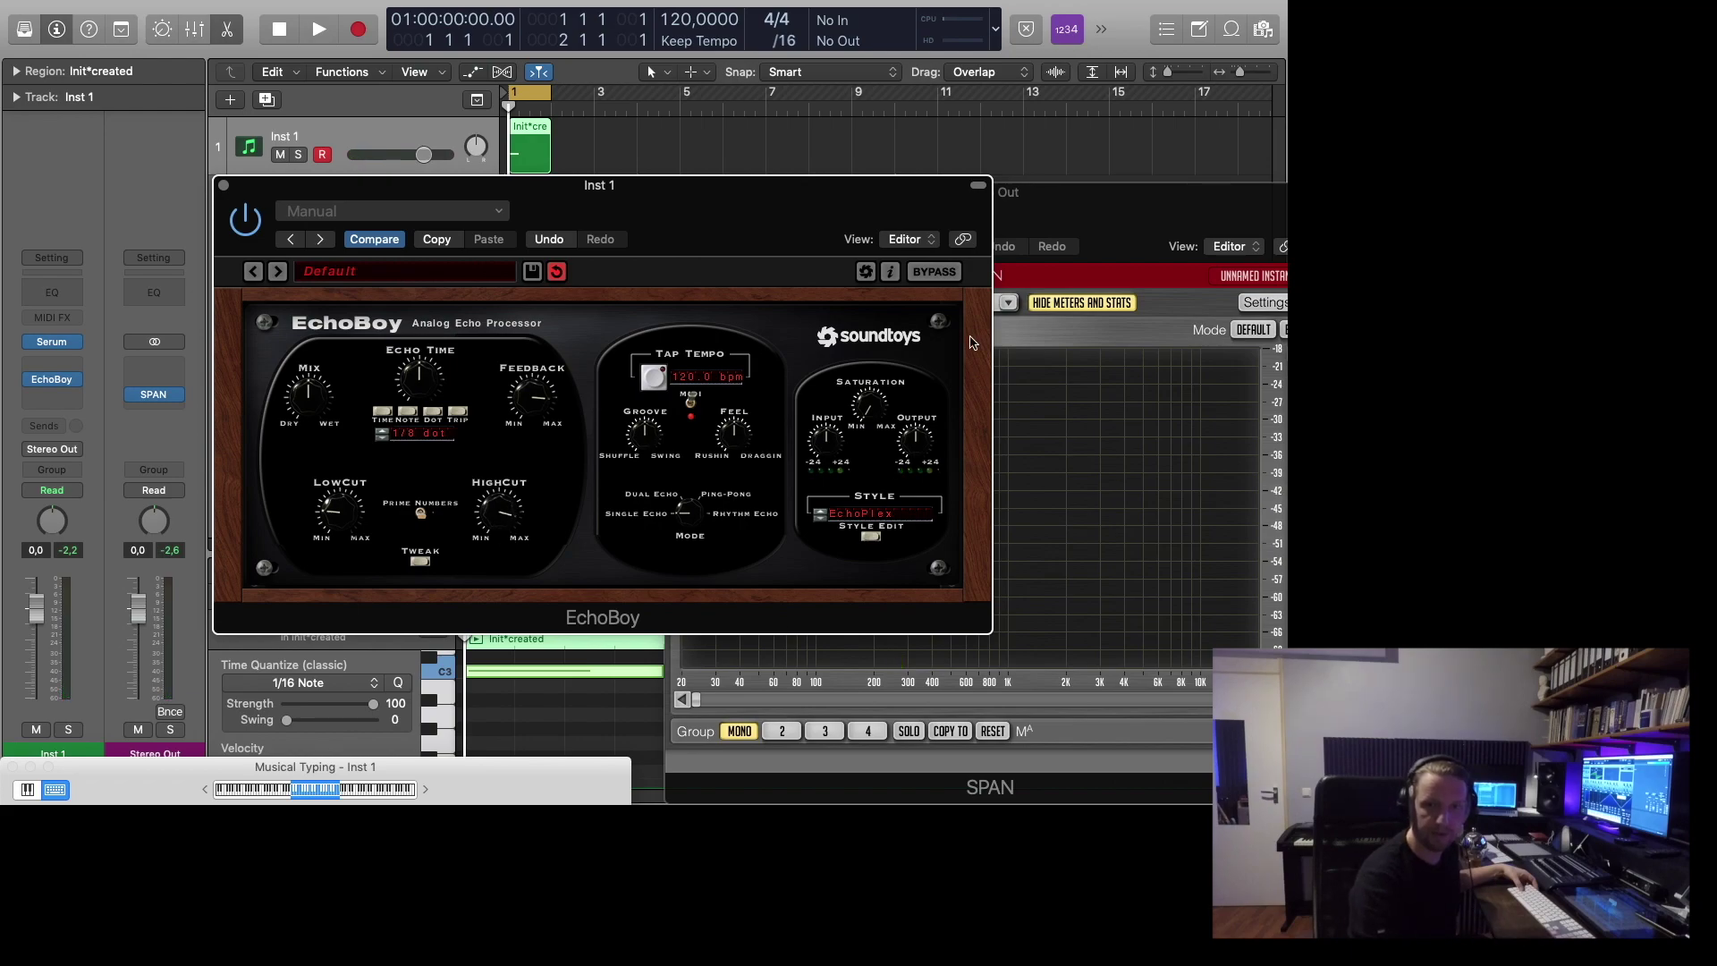
# Change the echo style to Space Echo and adjust the Saturation, auditioning with test notes.
pyautogui.click(831, 525)
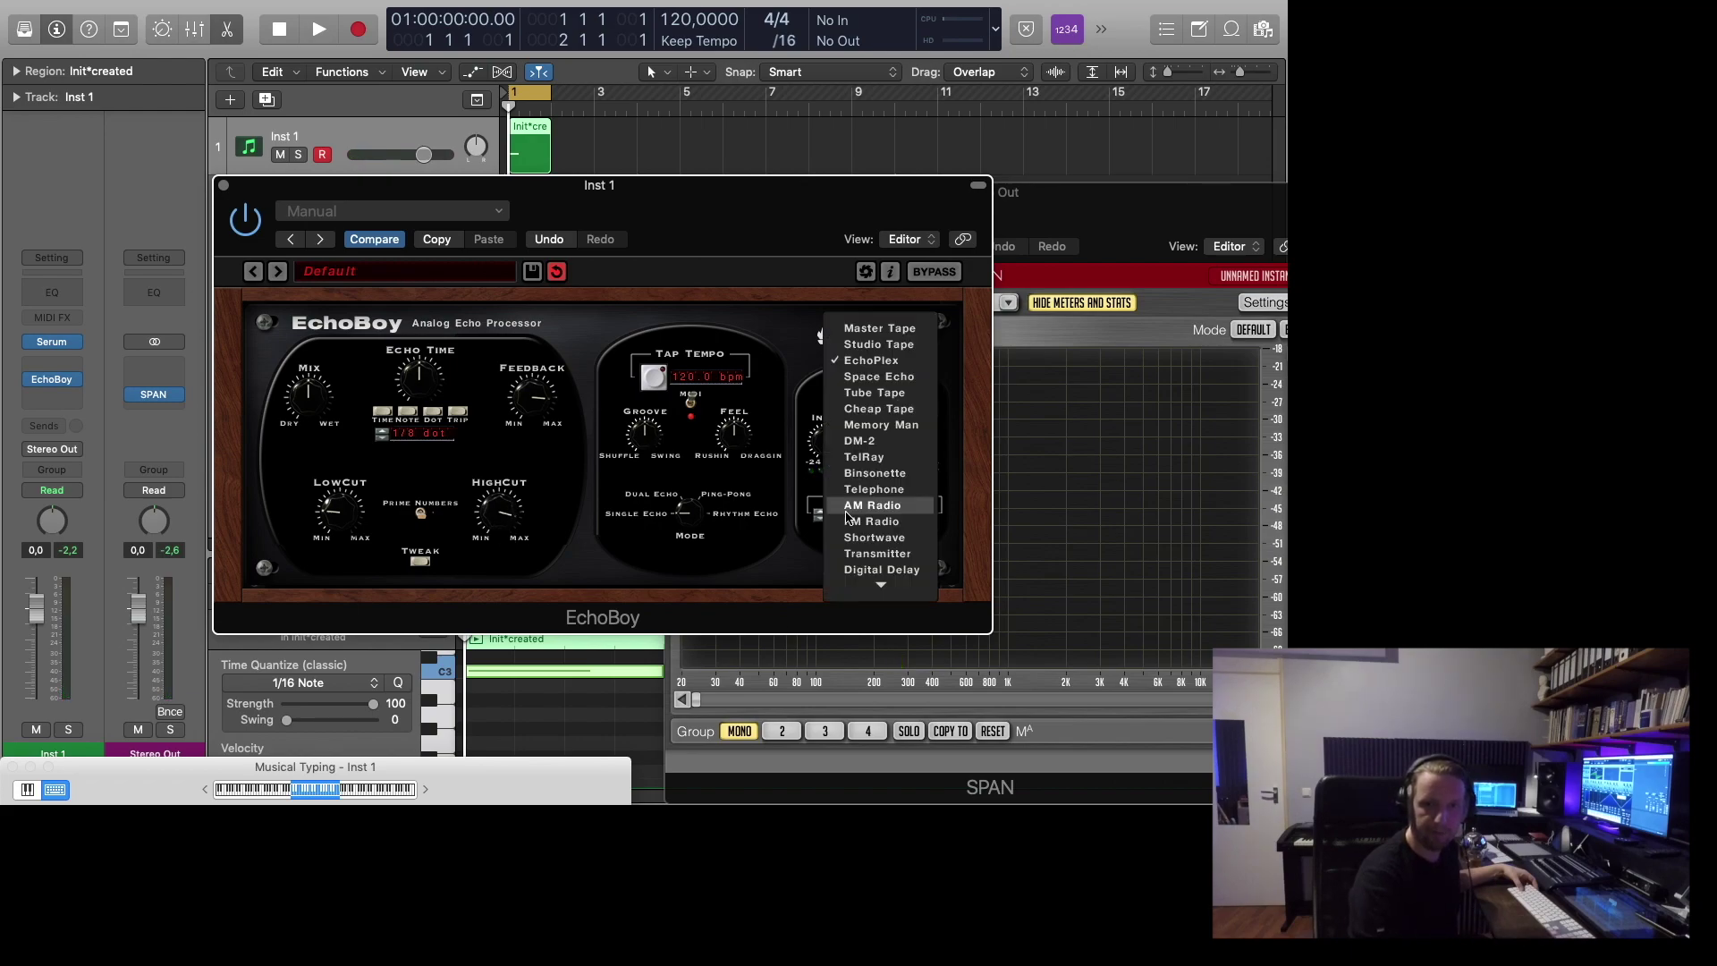
pyautogui.click(878, 377)
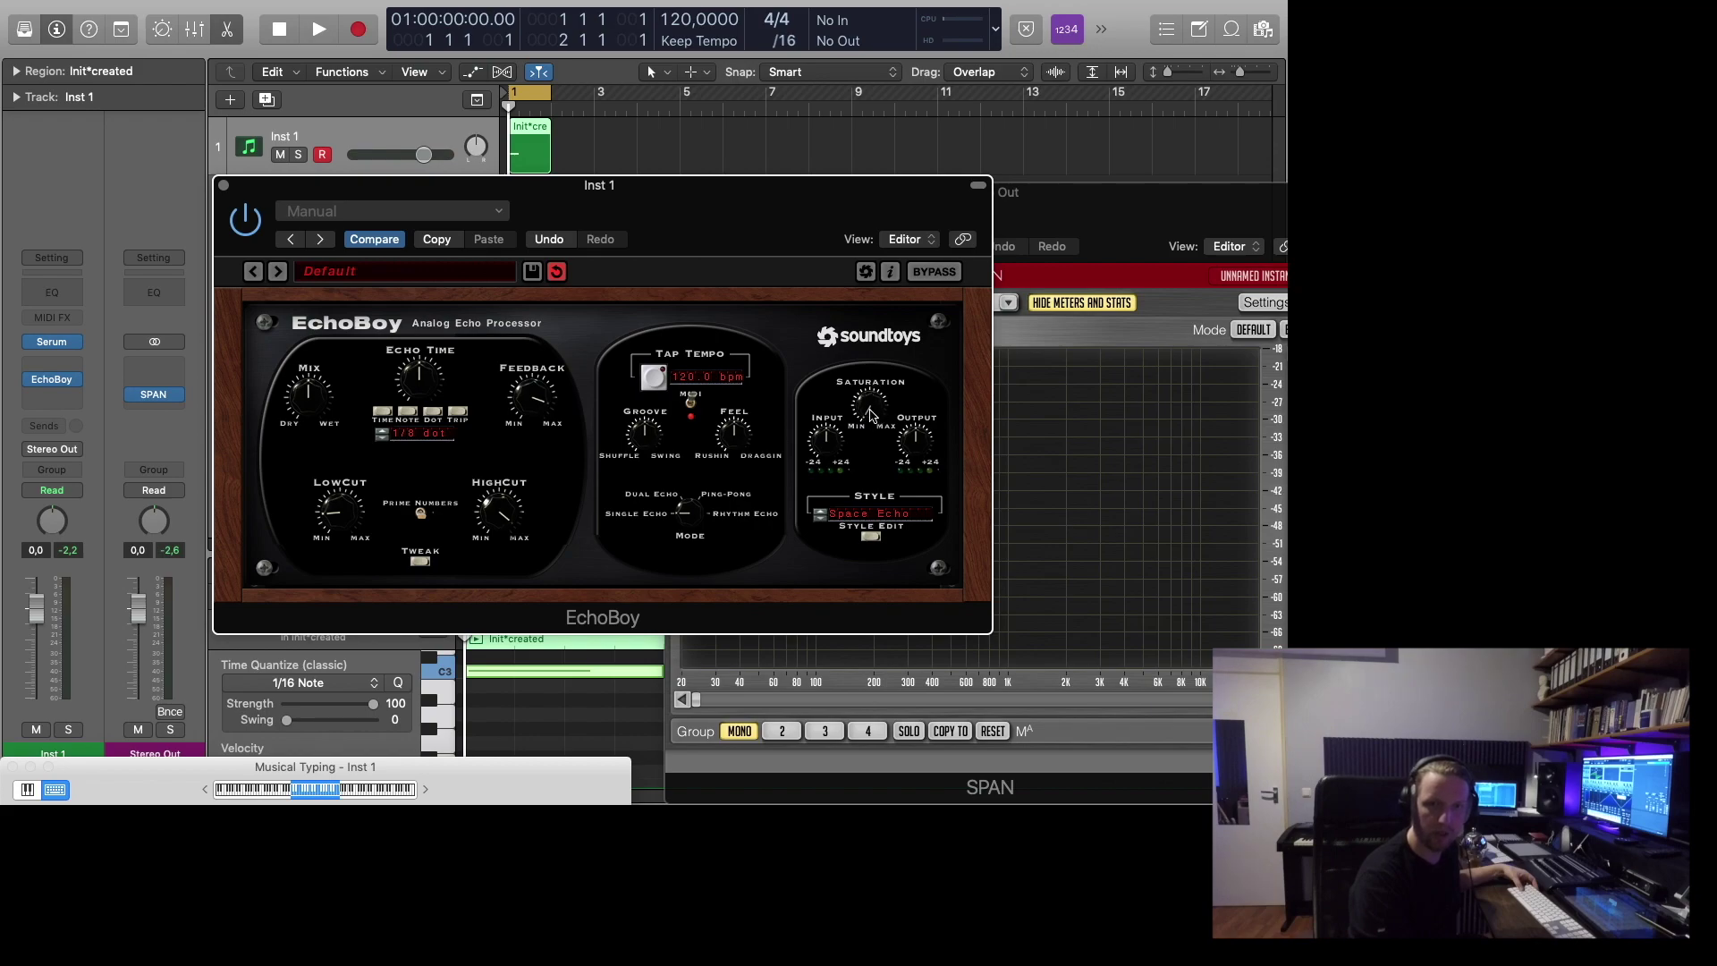
pyautogui.moveTo(870, 414); pyautogui.dragTo(867, 347)
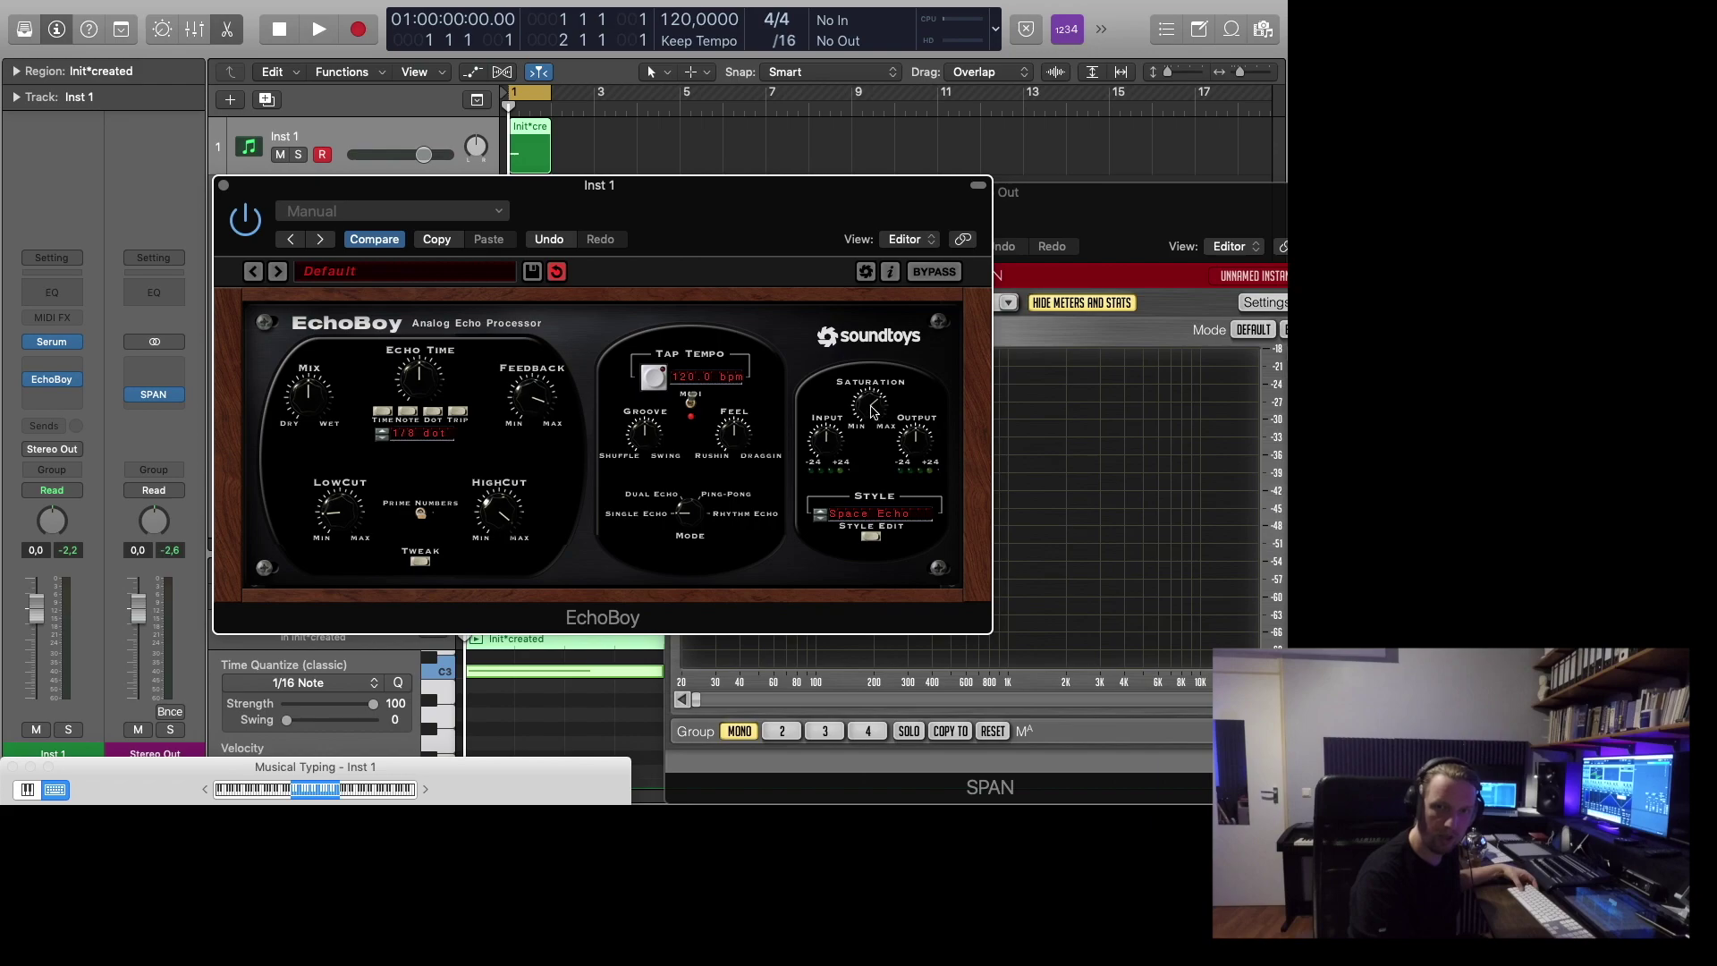
pyautogui.press('a')
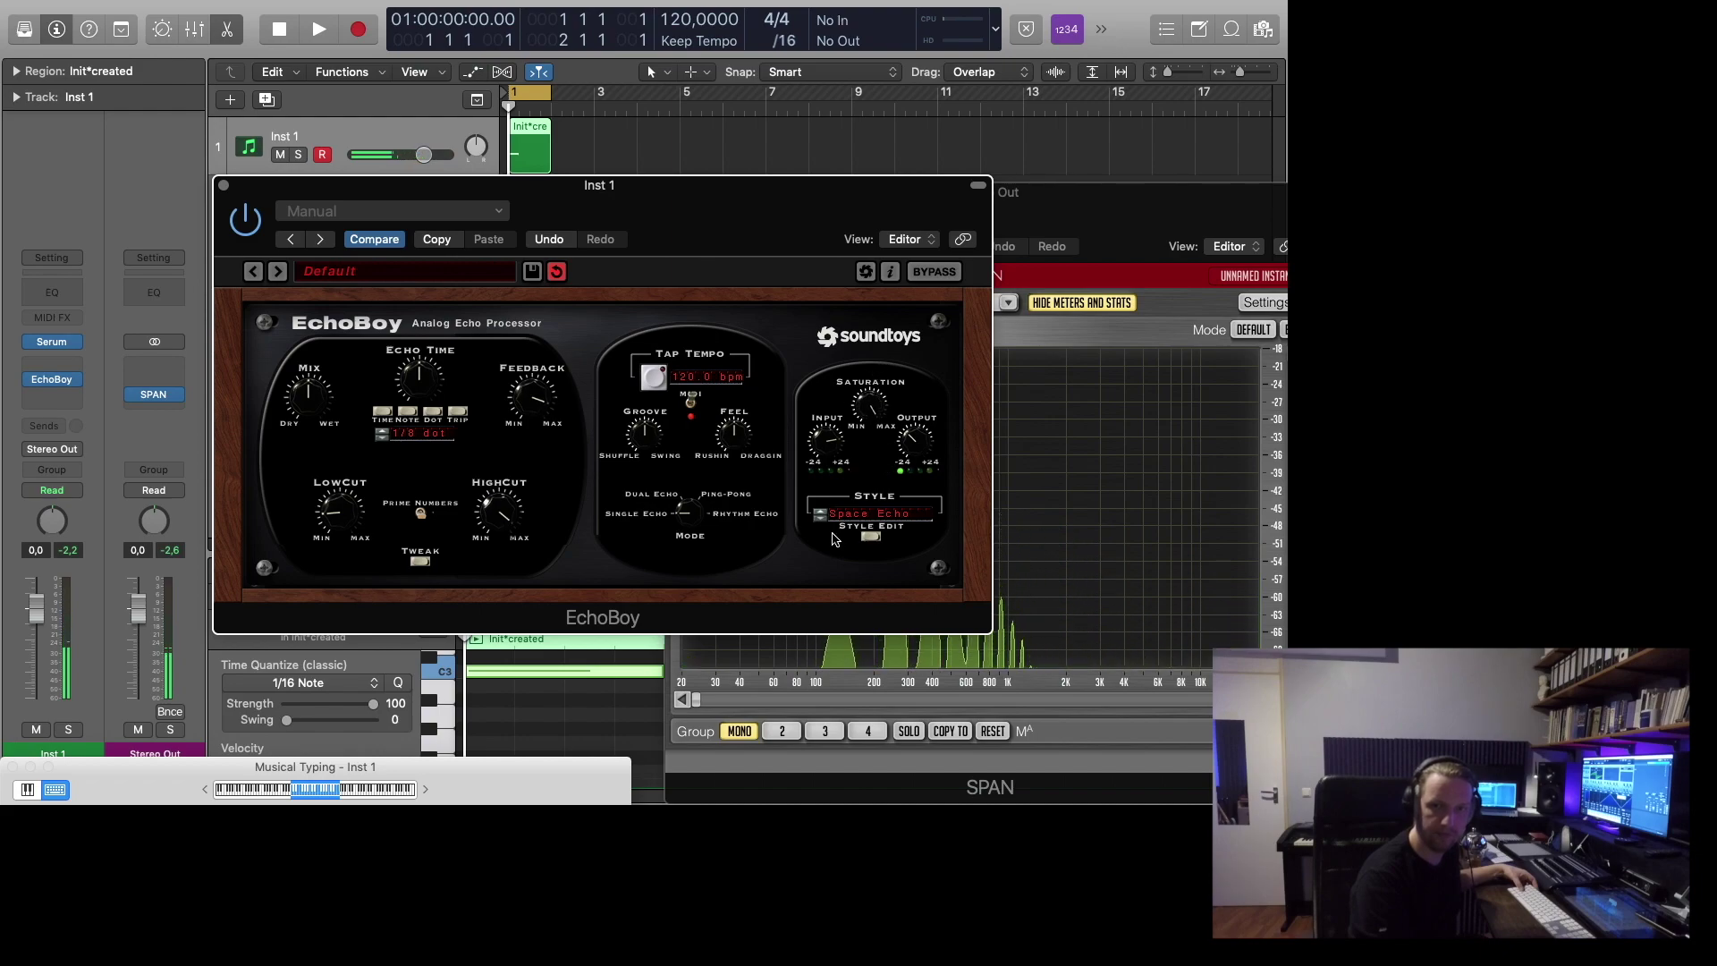
pyautogui.press('a')
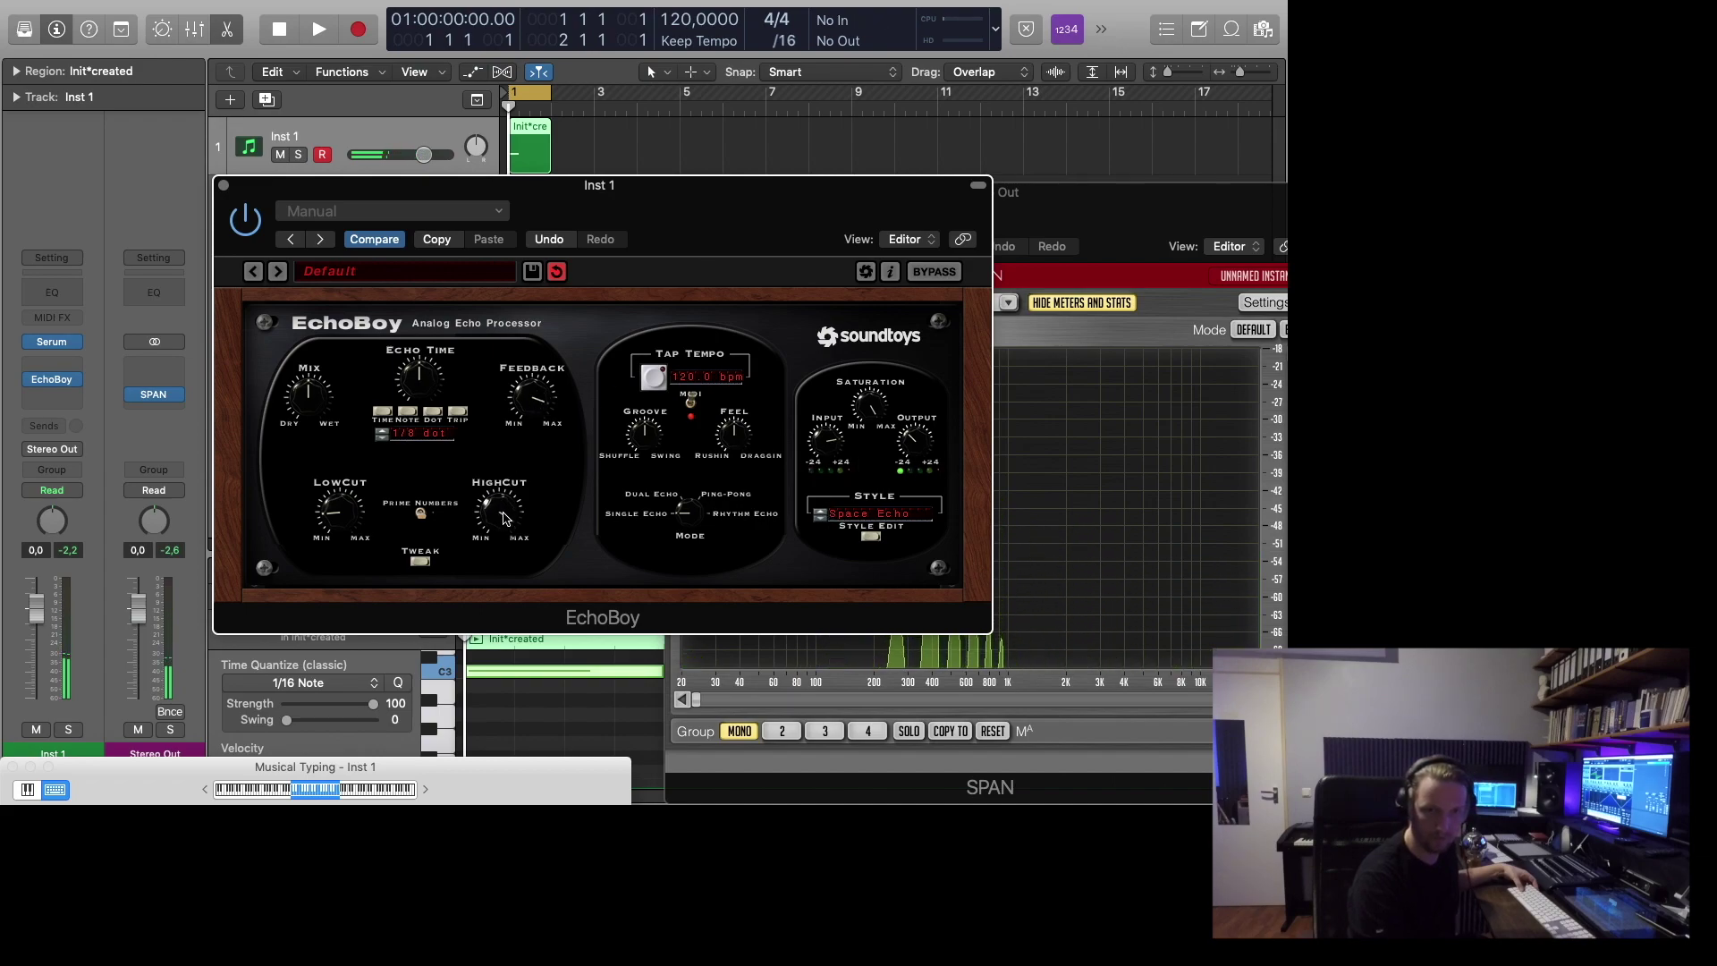
# Audition the Space Echo delay with a test note and close the EchoBoy window.
pyautogui.press('a')
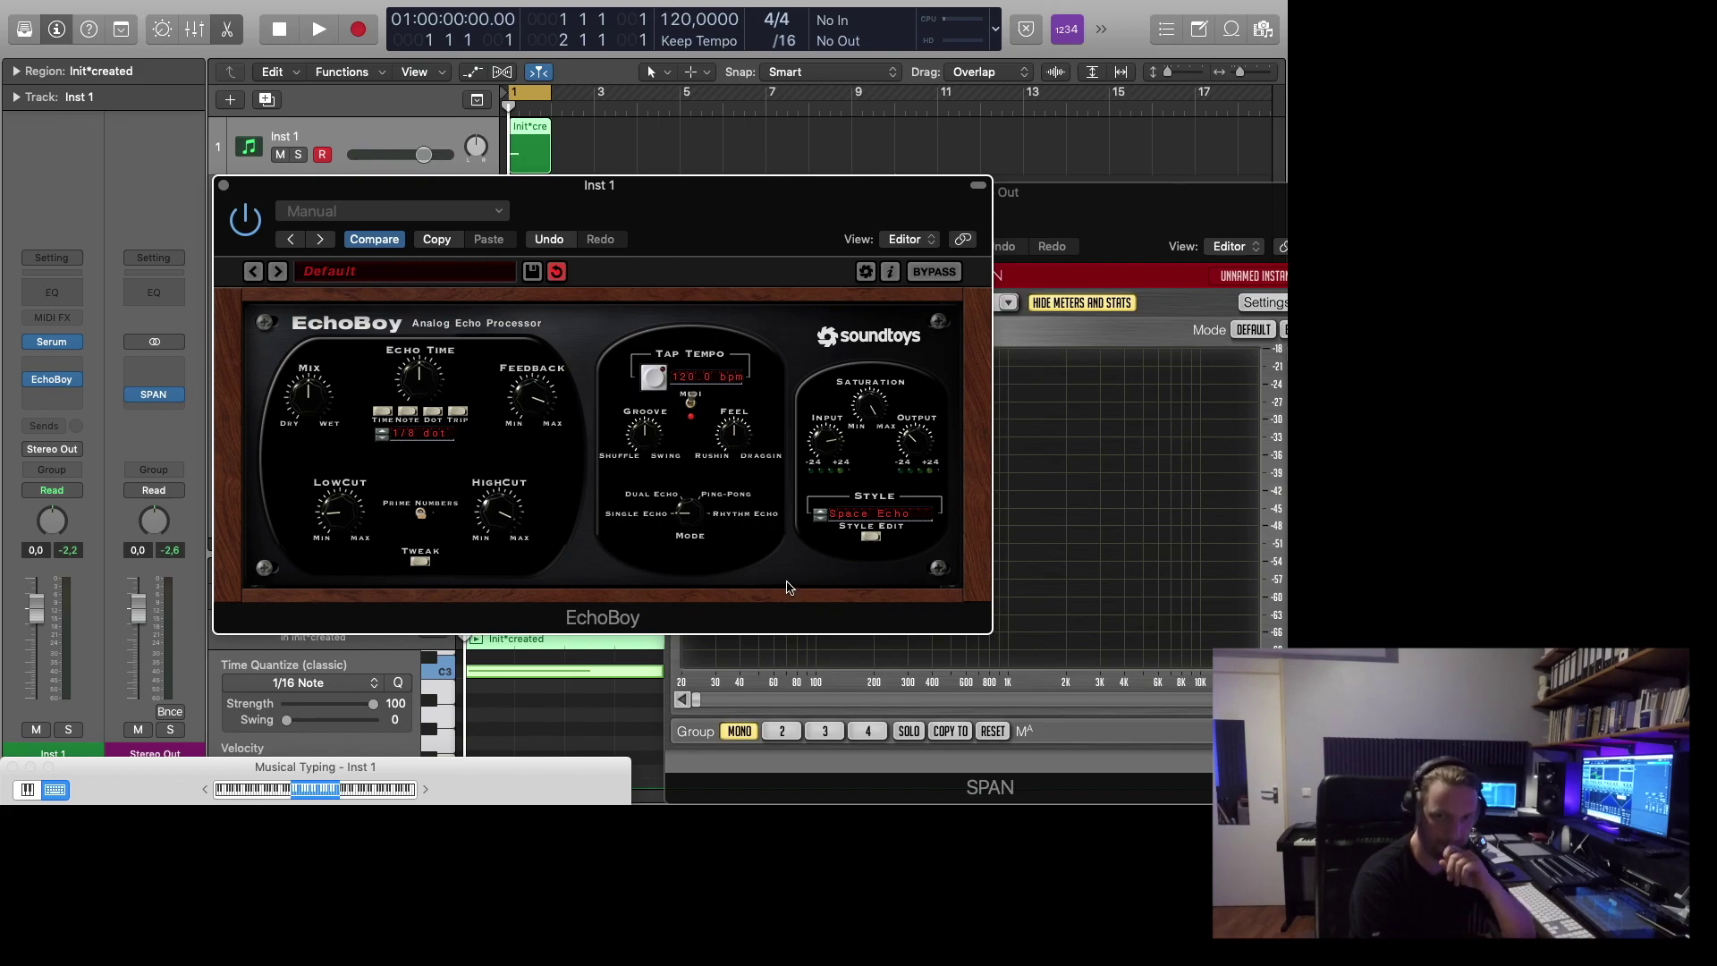
pyautogui.click(224, 186)
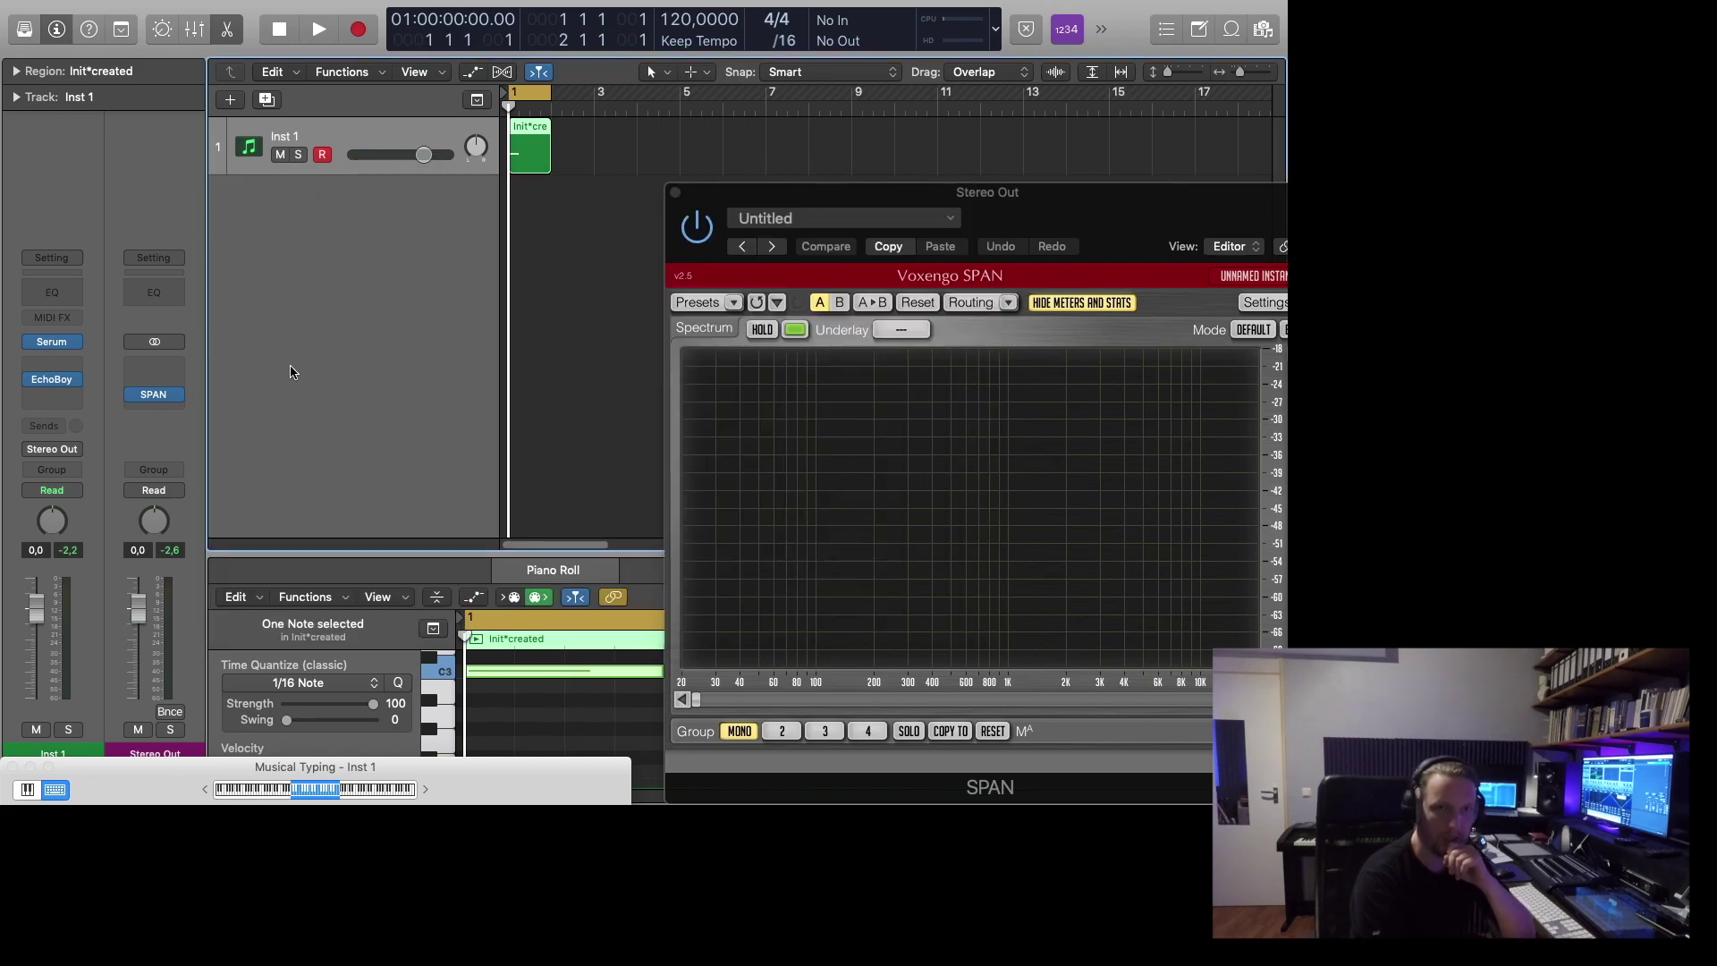
# Browse the Soundtoys Audio Units effects, including EchoBoy Jr, for the EchoBoy insert slot on the Inst 1 track.
pyautogui.click(76, 383)
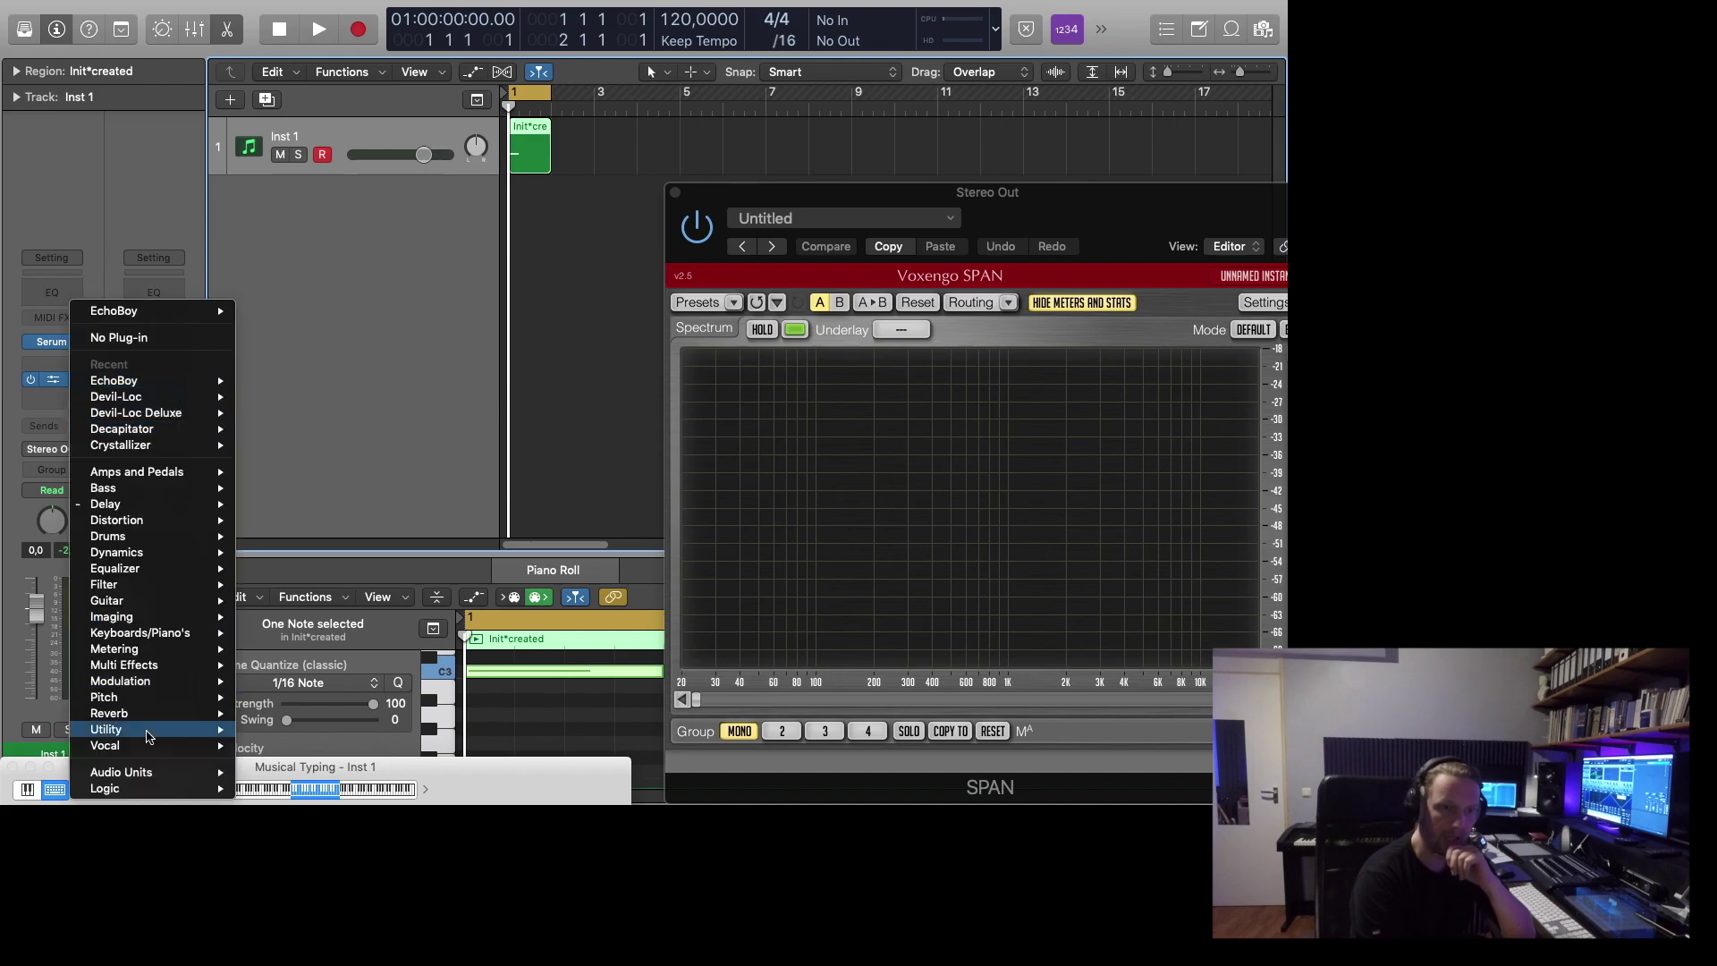
pyautogui.moveTo(135, 771)
pyautogui.scroll(-10, 338, 715)
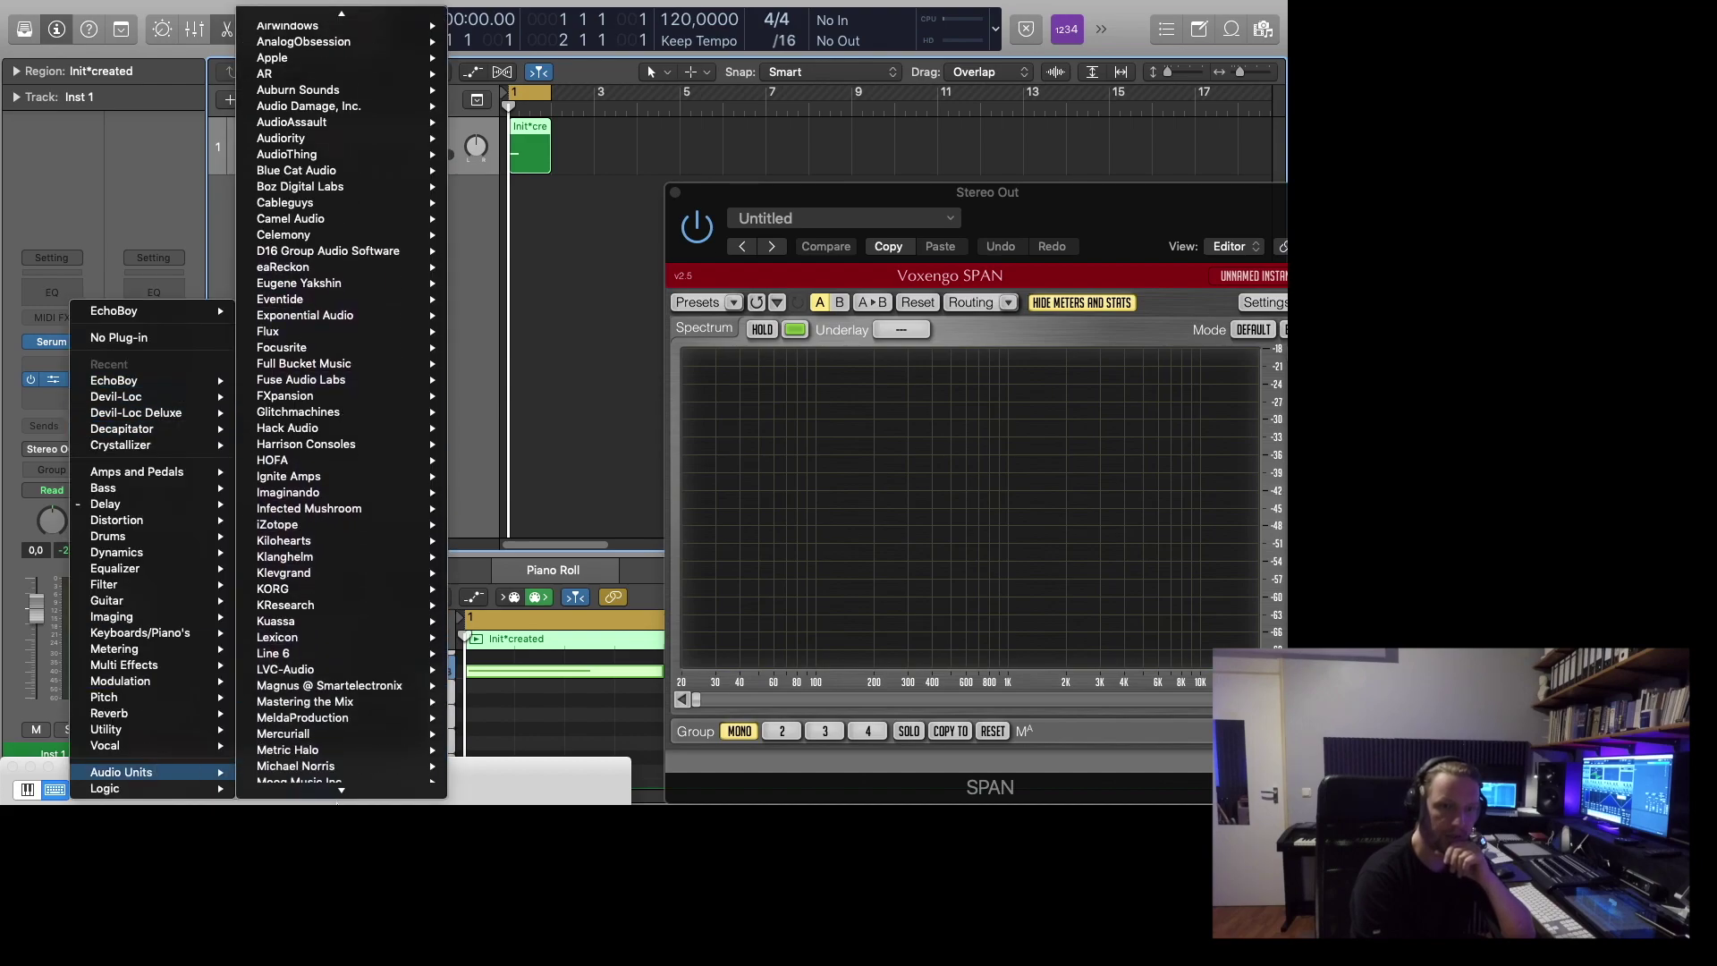
pyautogui.scroll(-3, 358, 796)
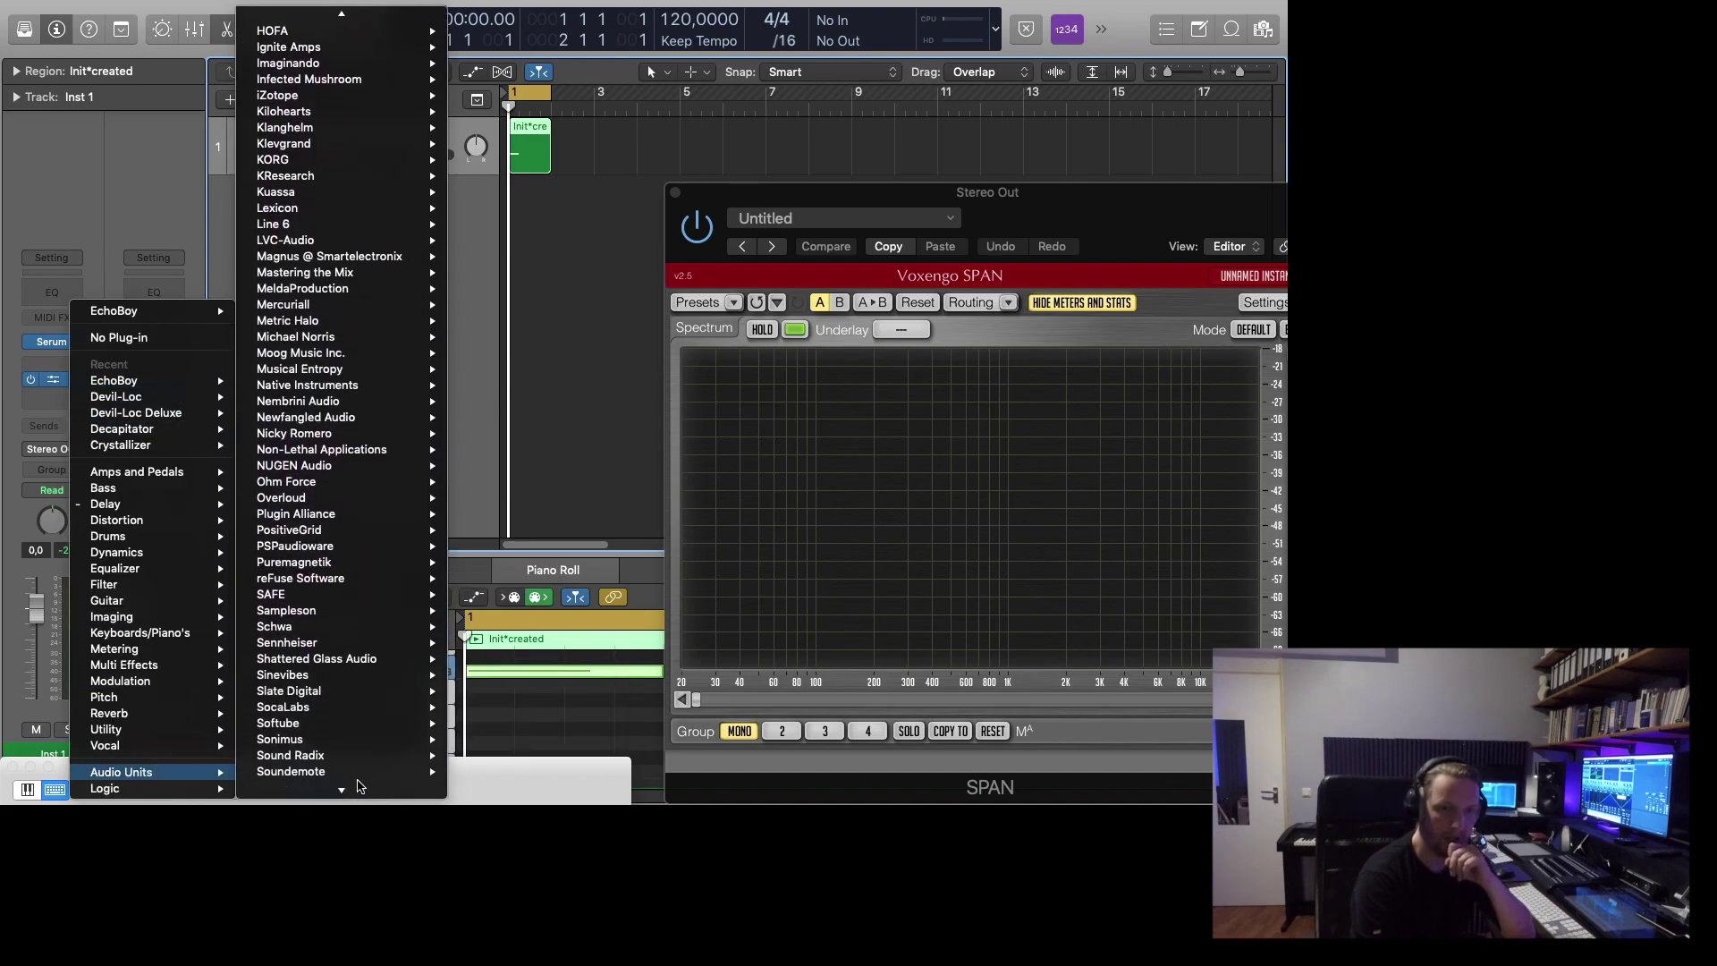
pyautogui.scroll(-4, 361, 771)
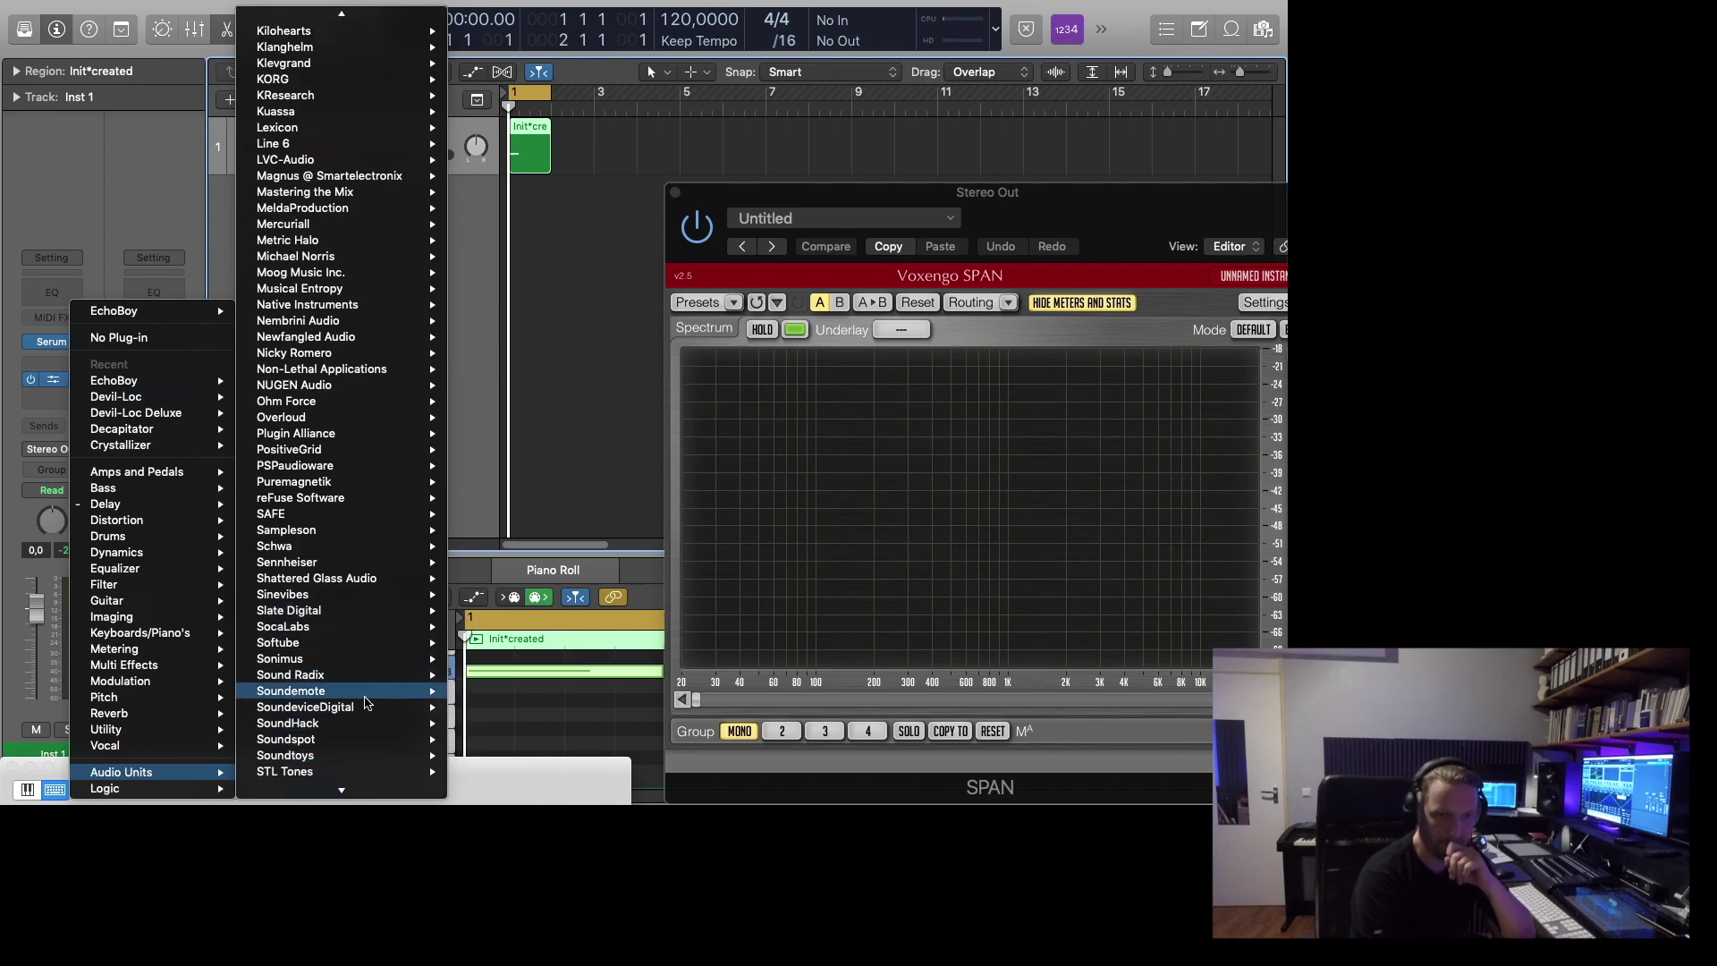
pyautogui.moveTo(371, 757)
pyautogui.moveTo(522, 548)
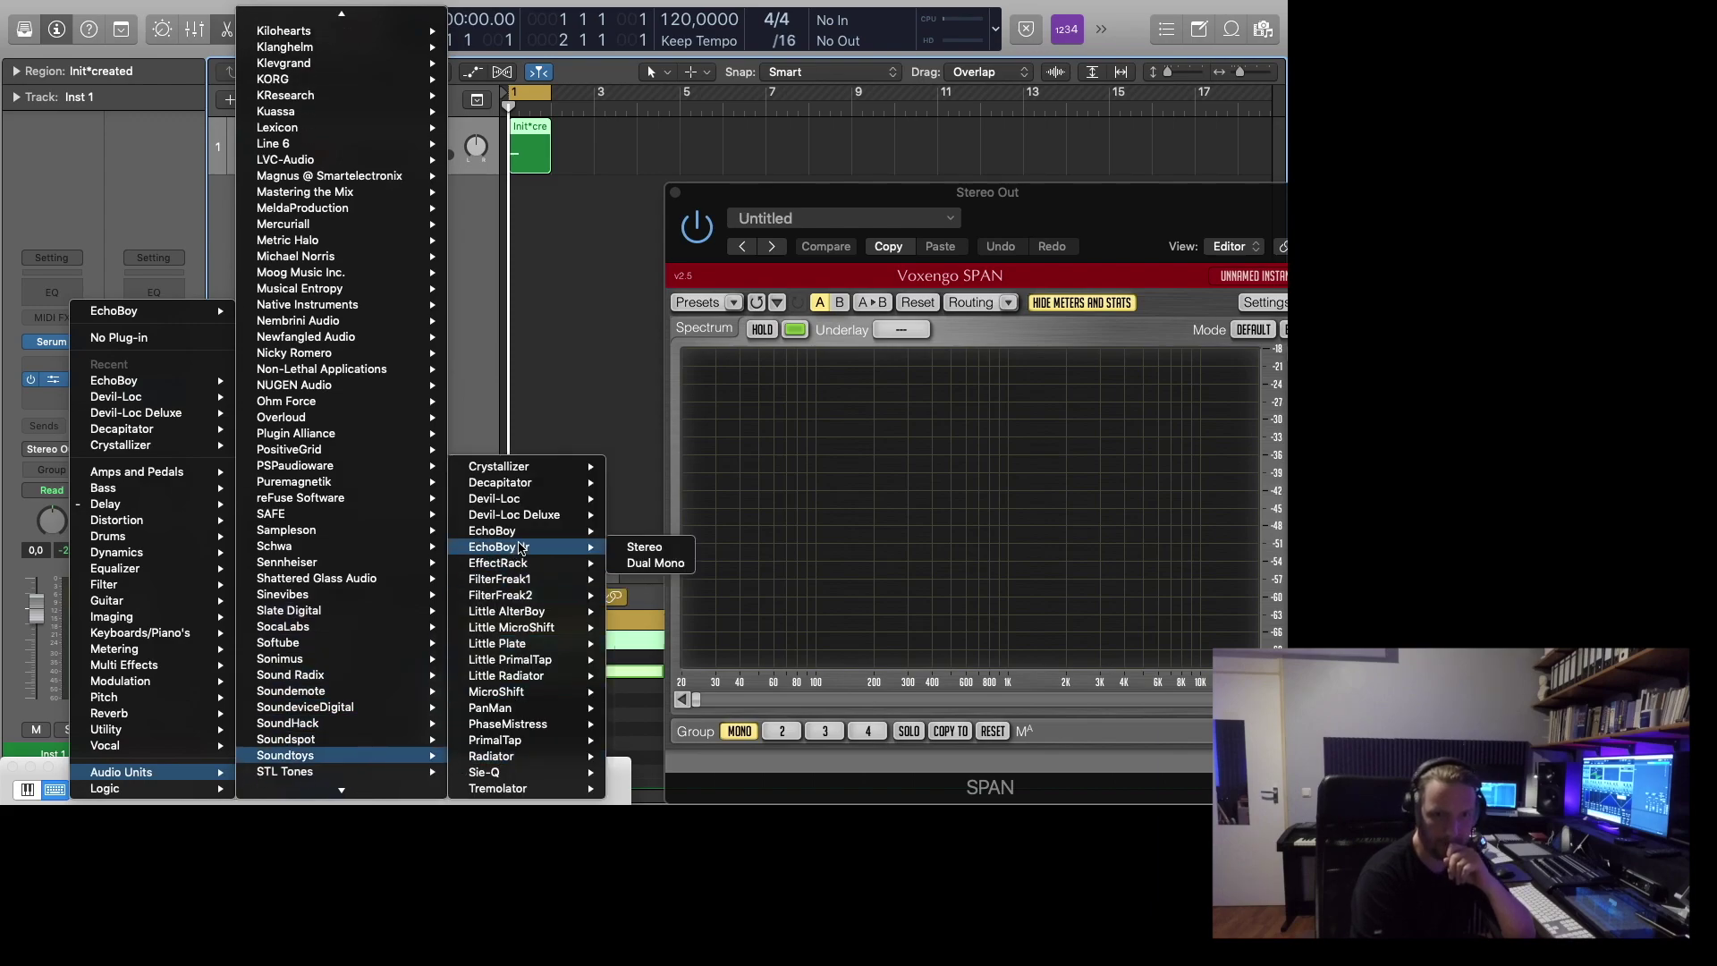
pyautogui.click(646, 521)
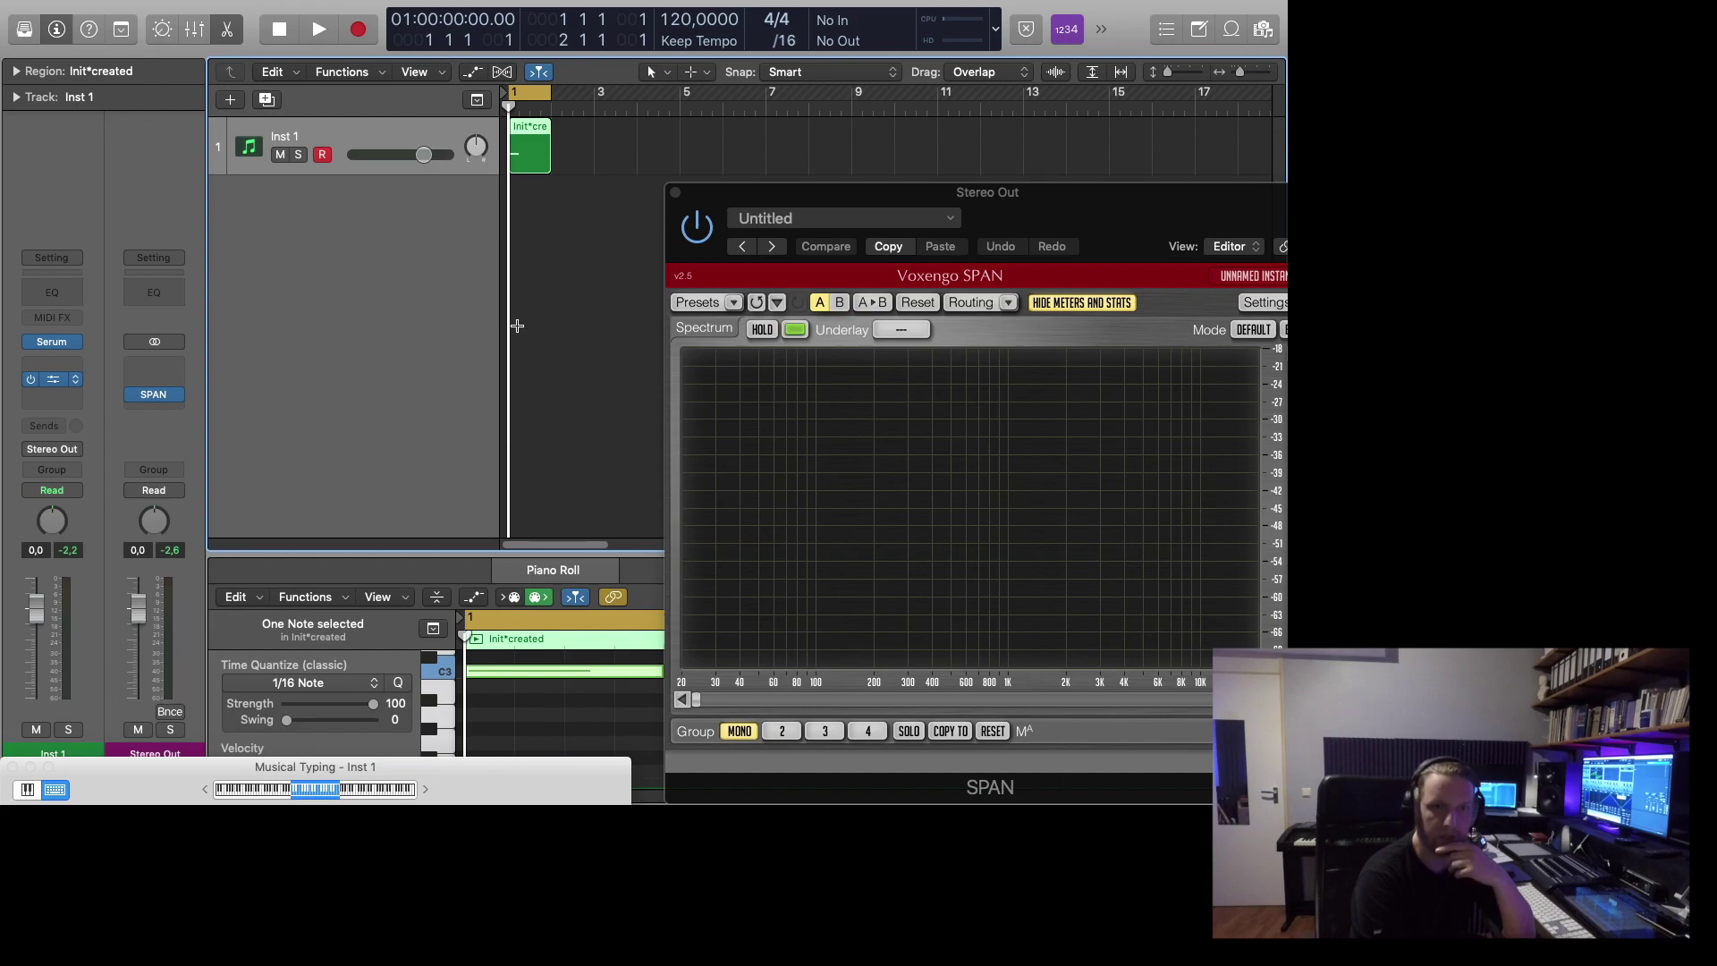